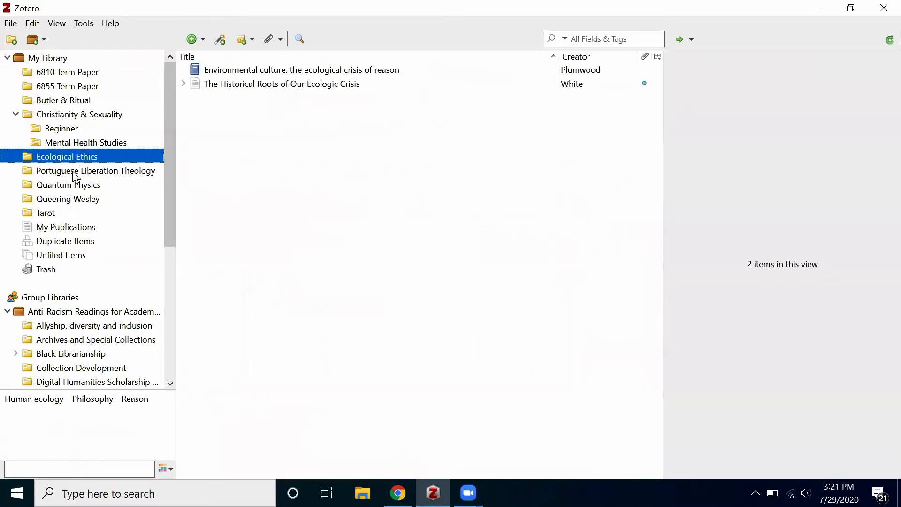
# View the items in the Portuguese Liberation Theology collection, the Beginner subcollection and the whole My Library
pyautogui.click(74, 177)
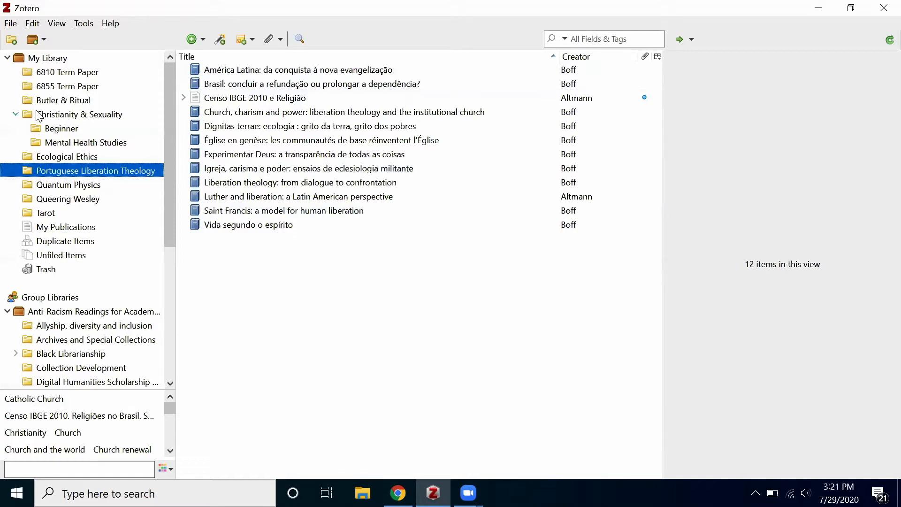
pyautogui.click(47, 129)
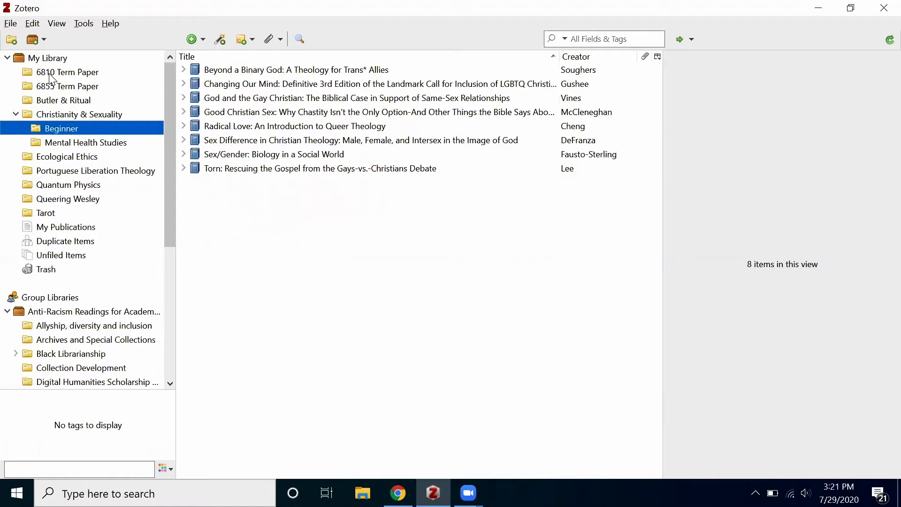
pyautogui.click(47, 58)
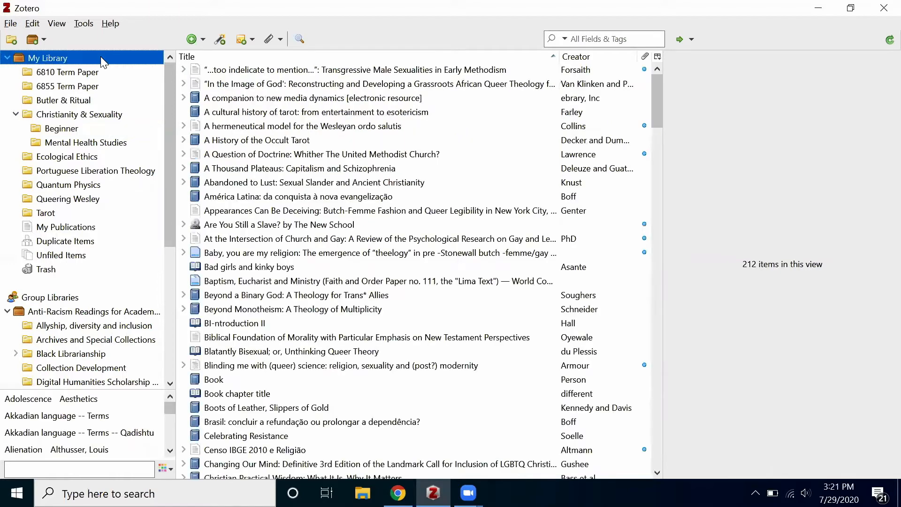
# Create a new blank Book item in My Library
pyautogui.click(201, 41)
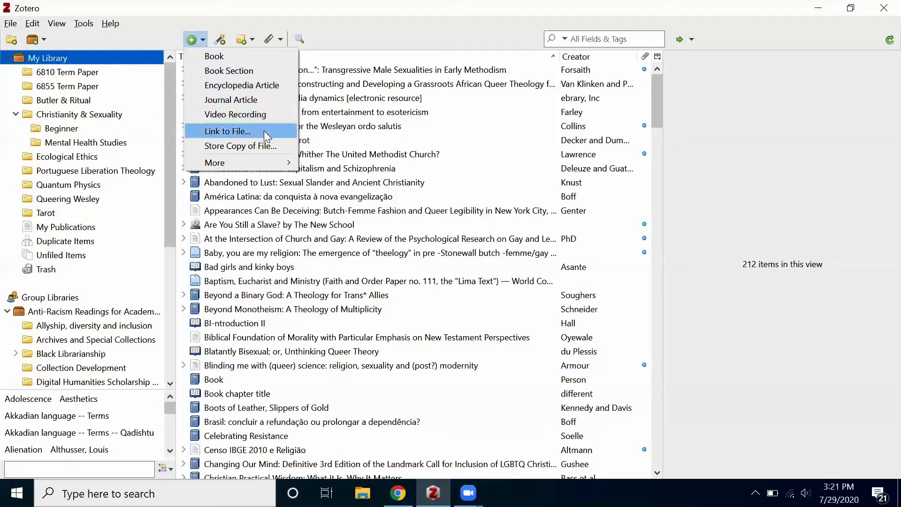
pyautogui.moveTo(269, 160)
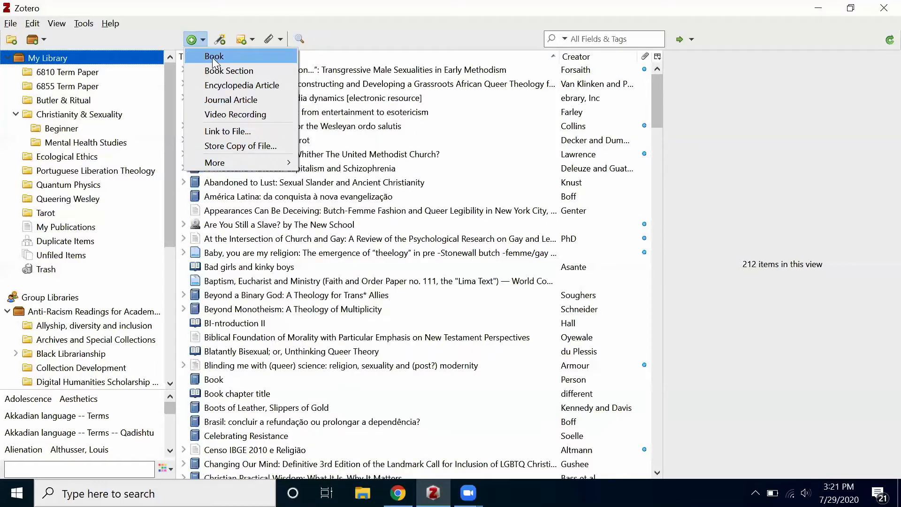
pyautogui.click(214, 58)
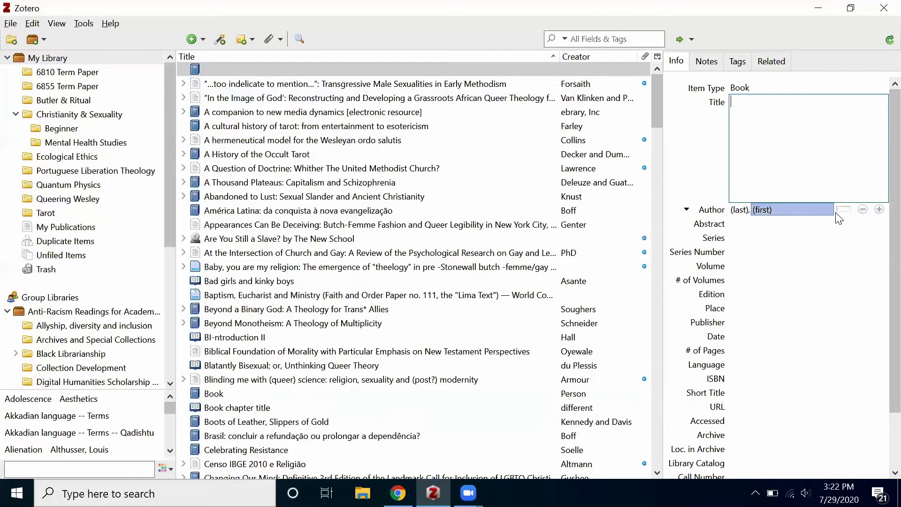
# Enter the author's last name and first name for the new book
pyautogui.click(691, 214)
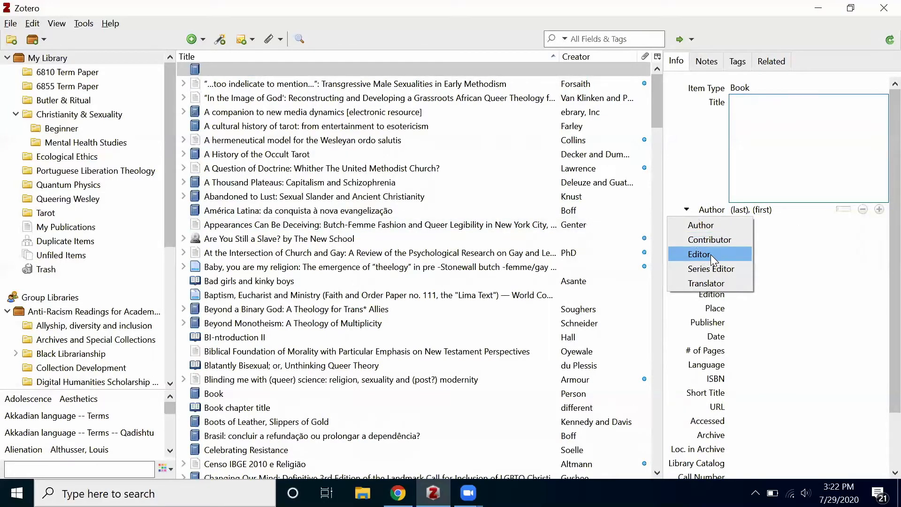
pyautogui.click(740, 210)
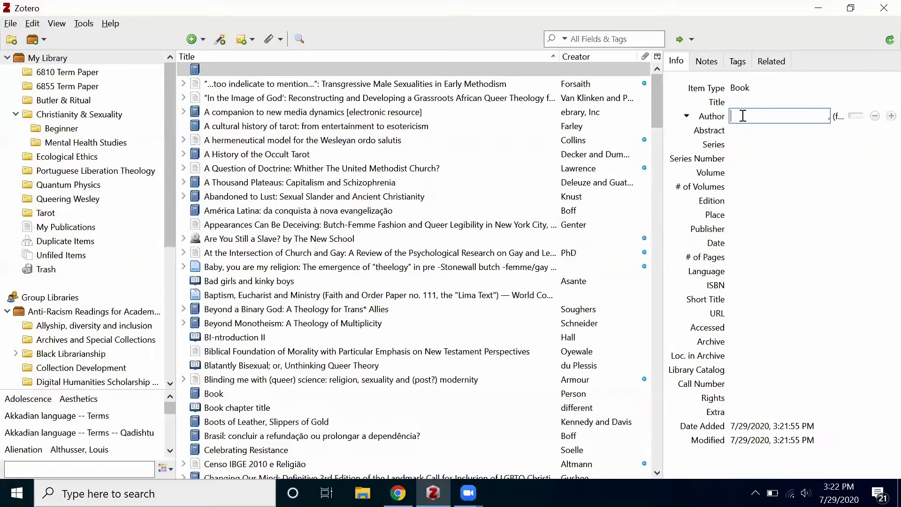
pyautogui.write('Smith')
pyautogui.press('Tab')
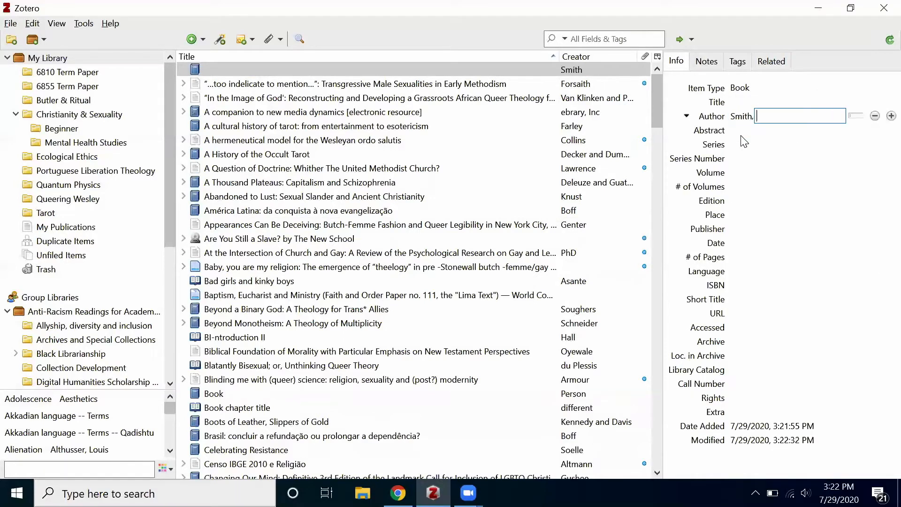
pyautogui.write('John')
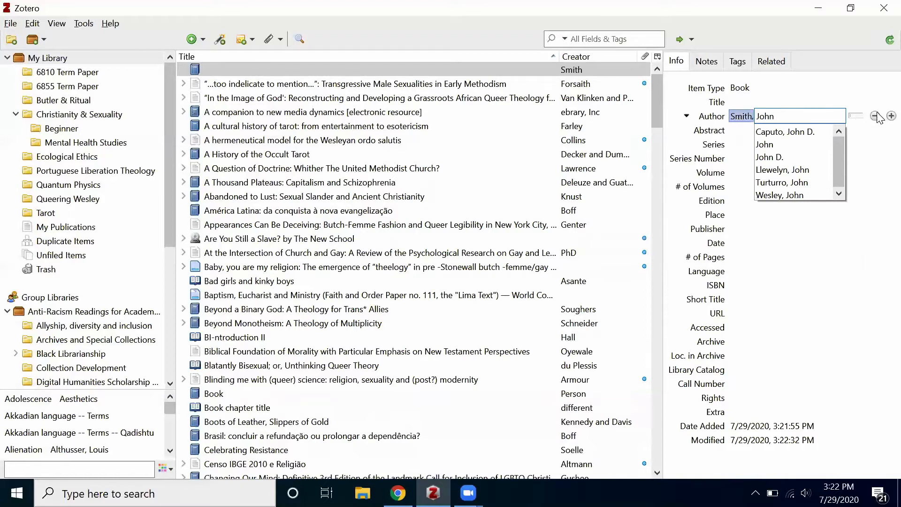
pyautogui.press('Tab')
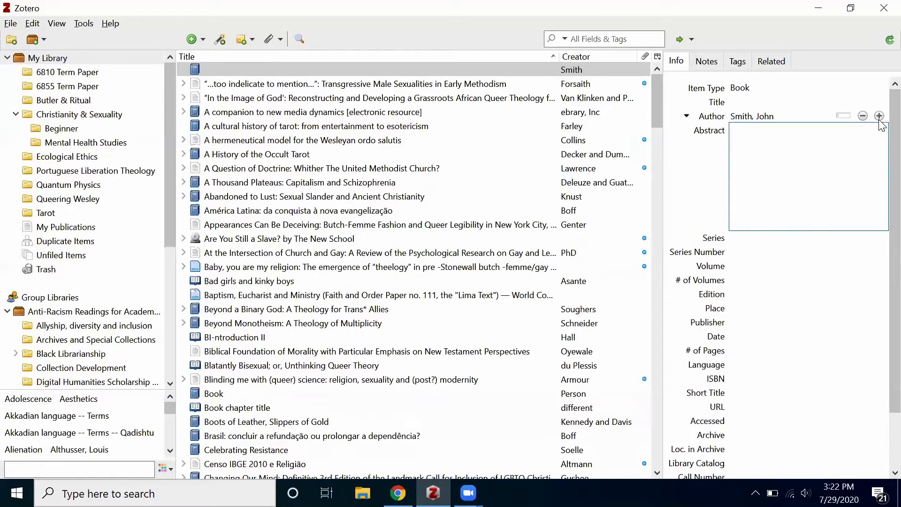
# Add a blank second author entry to the book and view the available creator roles
pyautogui.click(879, 116)
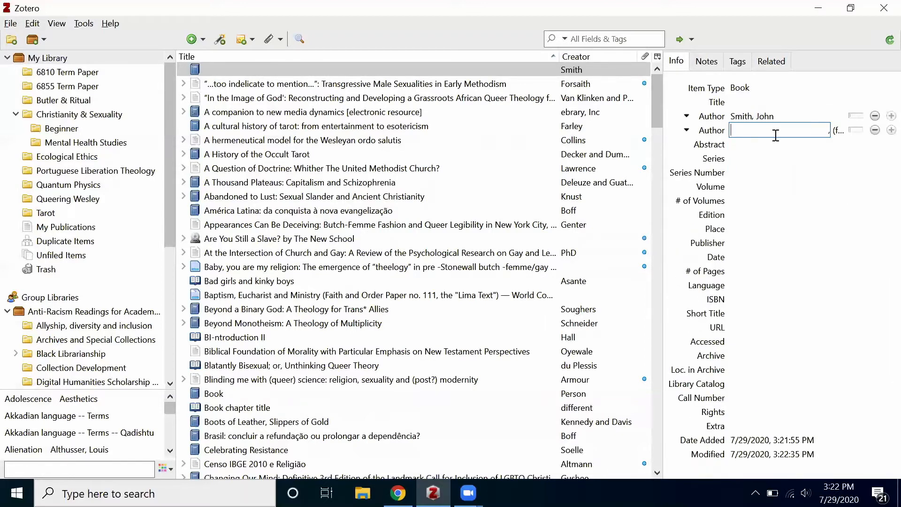
pyautogui.click(706, 133)
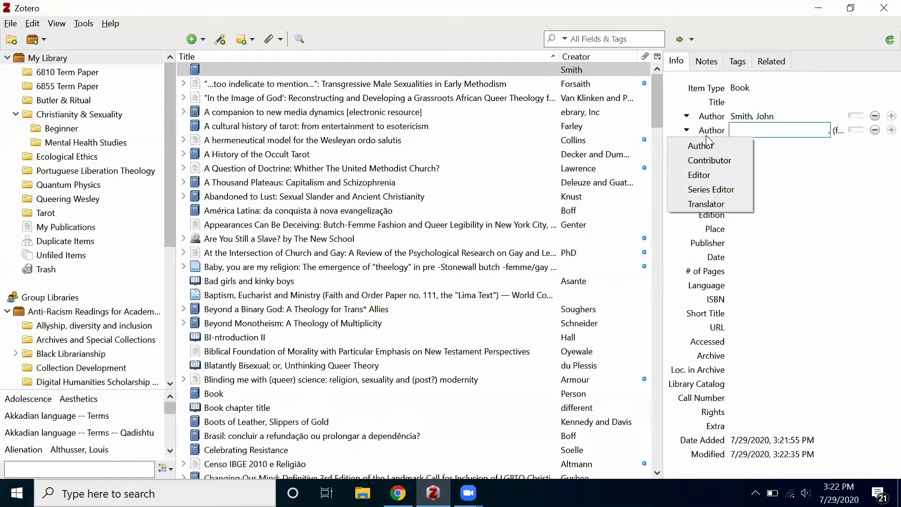
pyautogui.click(705, 134)
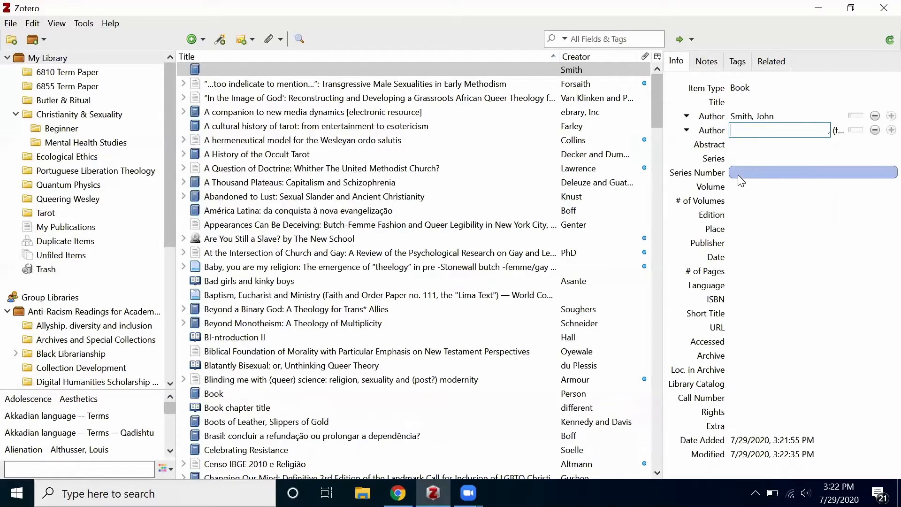
pyautogui.click(735, 187)
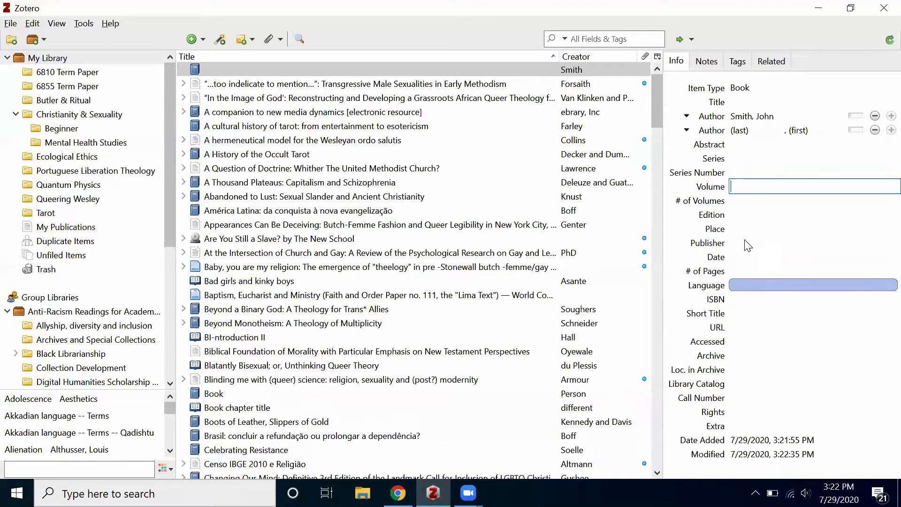
# Look through the new item's notes, tags and related items, and return to its bibliographic information
pyautogui.click(706, 61)
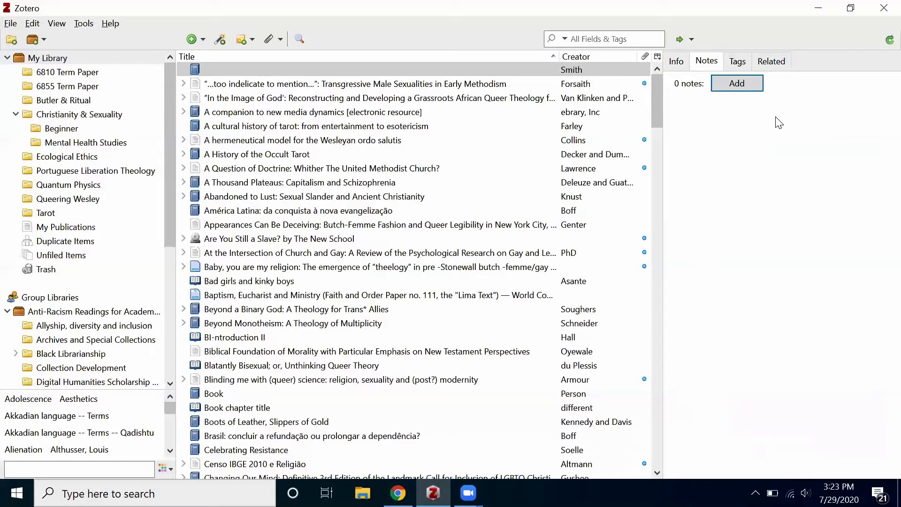
pyautogui.click(745, 64)
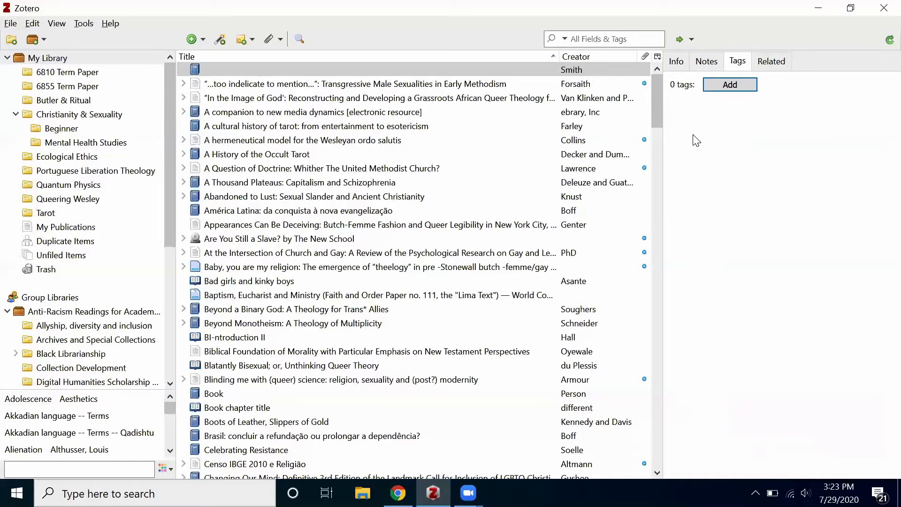
pyautogui.click(721, 82)
pyautogui.click(771, 63)
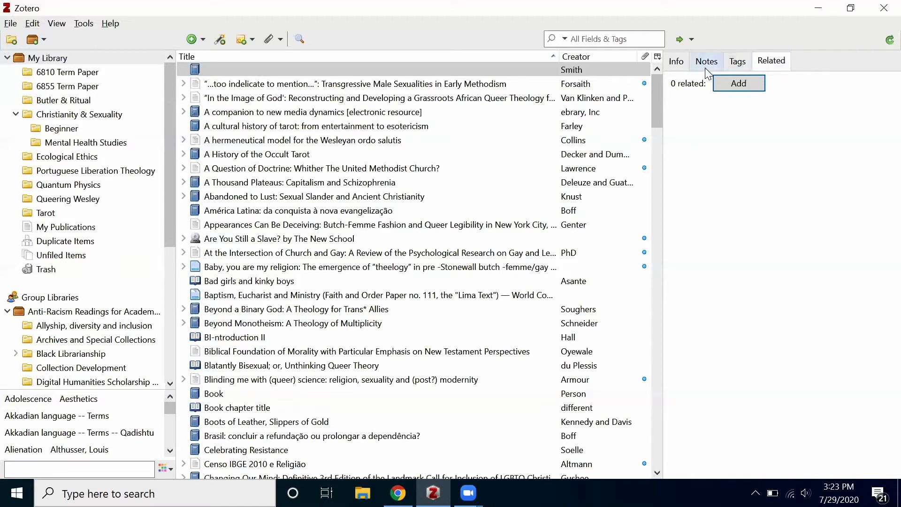
pyautogui.click(707, 62)
pyautogui.click(680, 60)
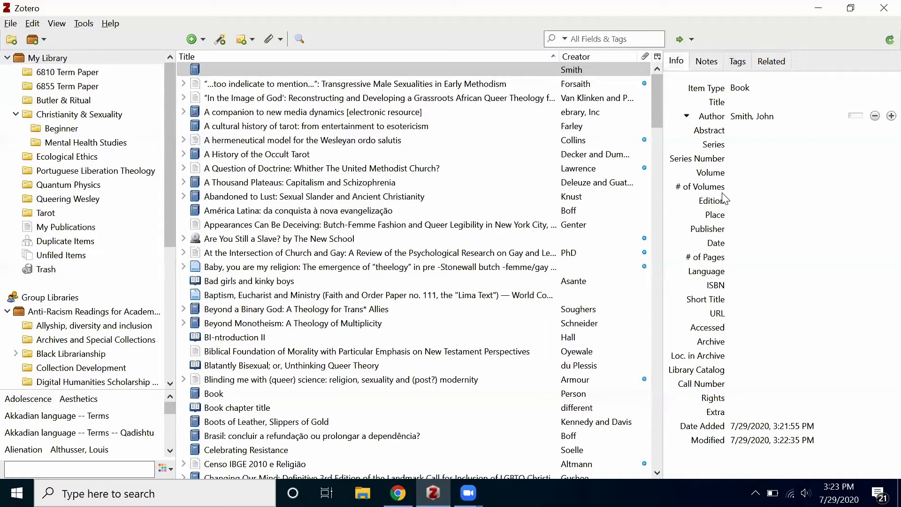
# Change the untitled item's type from Book to Book Section
pyautogui.click(737, 103)
pyautogui.click(764, 88)
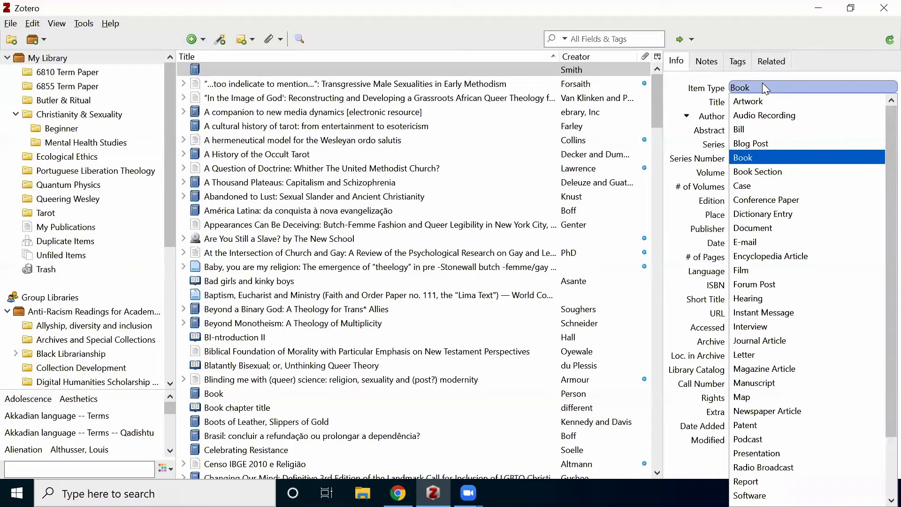
pyautogui.click(750, 173)
pyautogui.click(743, 102)
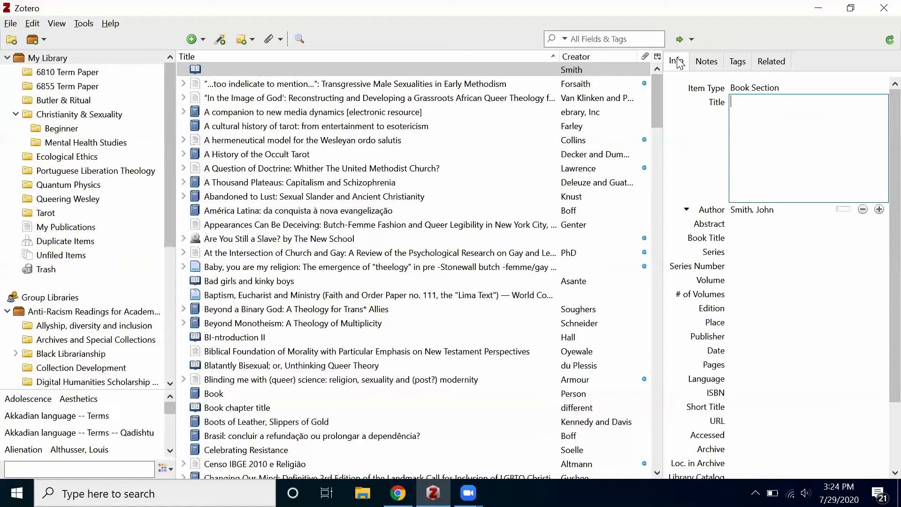
pyautogui.click(192, 39)
pyautogui.click(192, 40)
pyautogui.click(220, 40)
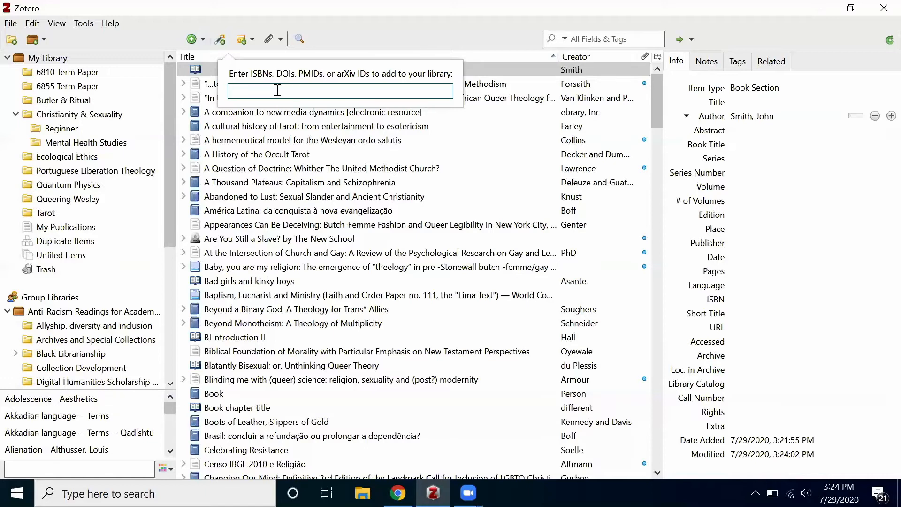
pyautogui.hotkey('ctrl', 'v')
pyautogui.press('Return')
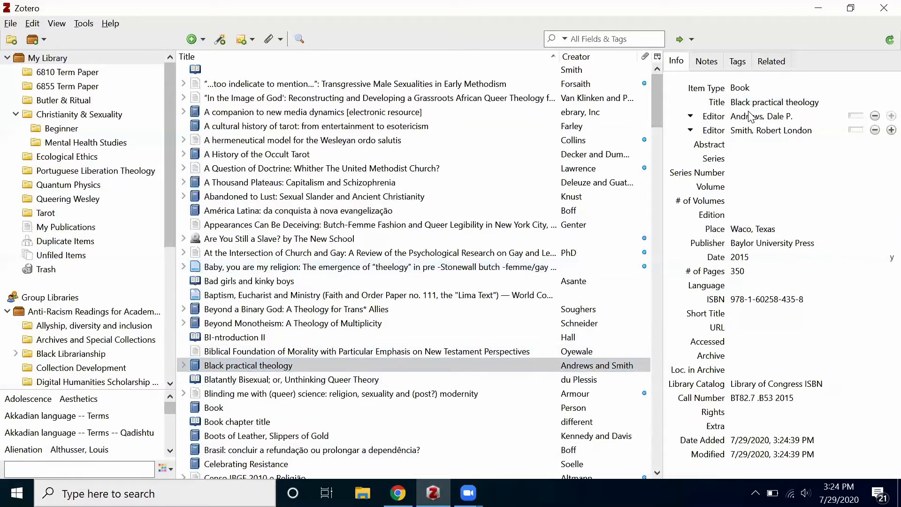
# Examine the editor entries and the following bibliographic fields of the Black practical theology record
pyautogui.click(777, 115)
pyautogui.click(781, 132)
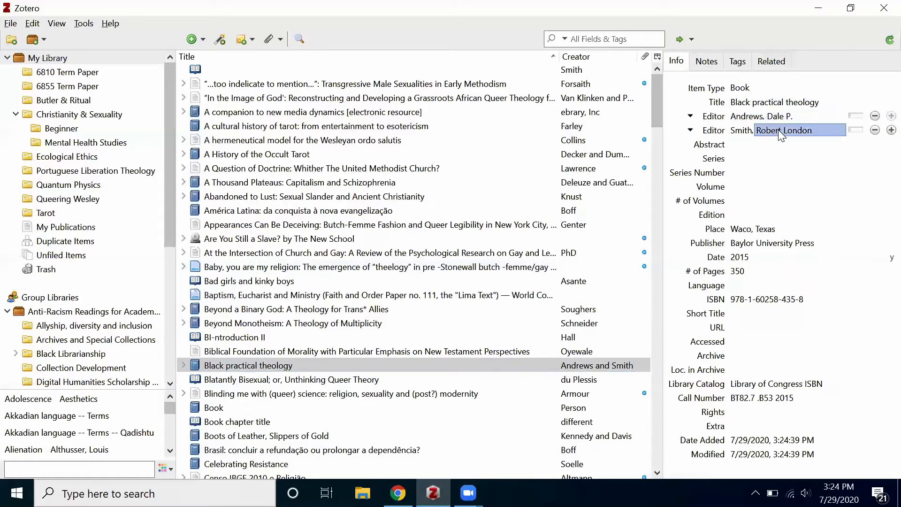
pyautogui.press('Tab')
pyautogui.press('Tab')
pyautogui.press('Tab')
pyautogui.press('Tab')
pyautogui.press('Tab')
pyautogui.press('Tab')
pyautogui.press('Tab')
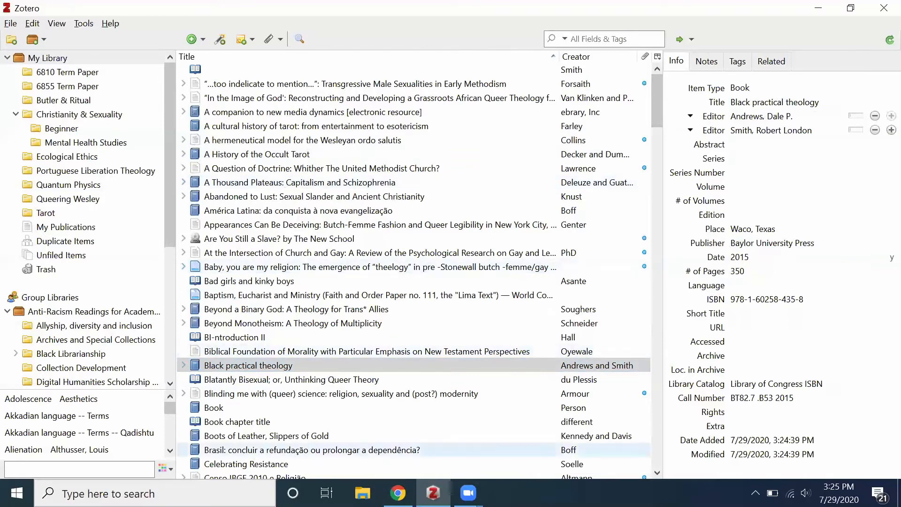
# Switch to Chrome and save the Vanderbilt catalog record for Black practical theology to My Library with the Zotero Connector
pyautogui.moveTo(398, 492)
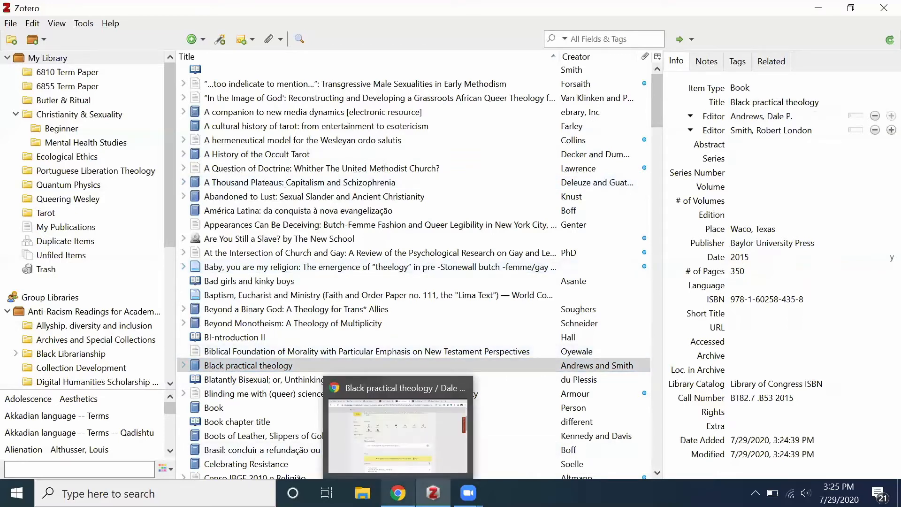
pyautogui.click(398, 427)
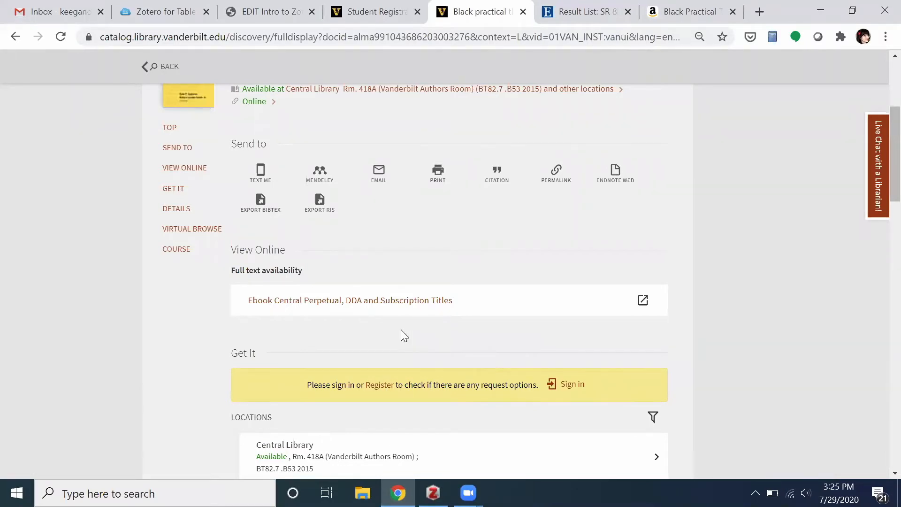
pyautogui.scroll(5, 291, 230)
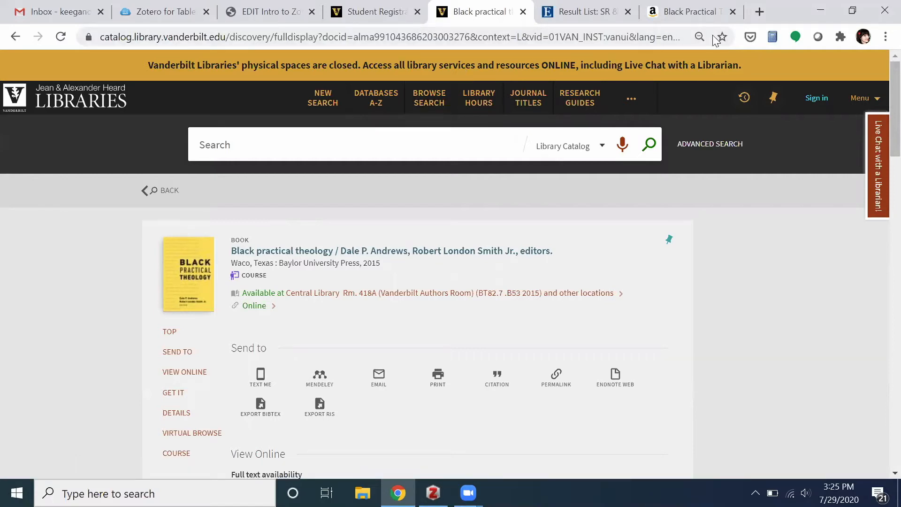
pyautogui.click(772, 37)
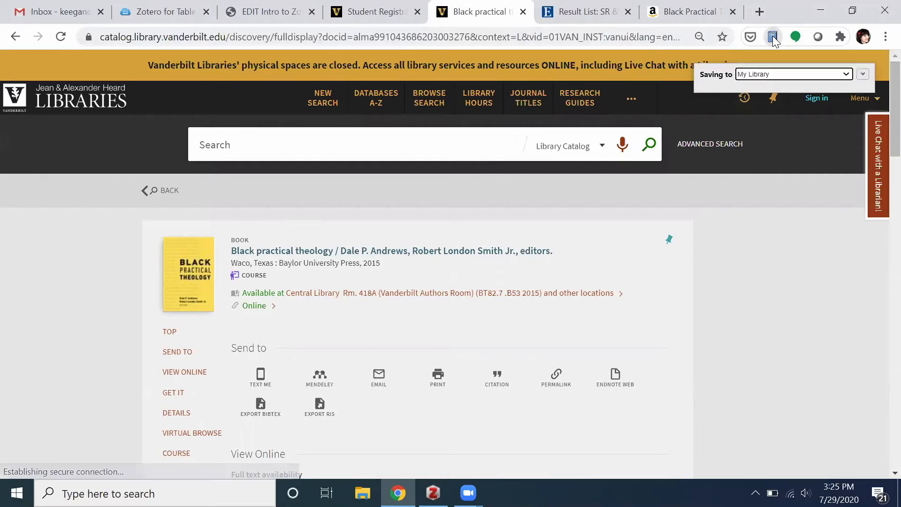
pyautogui.click(792, 75)
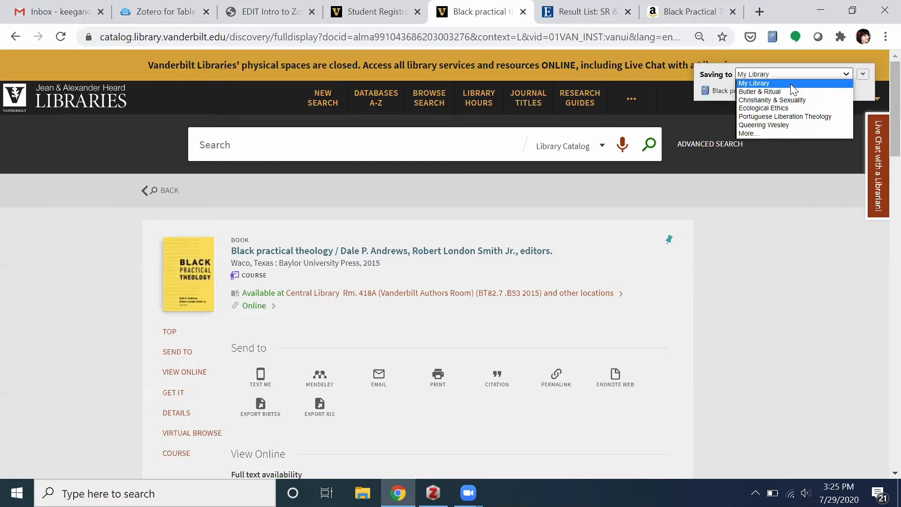
pyautogui.click(792, 84)
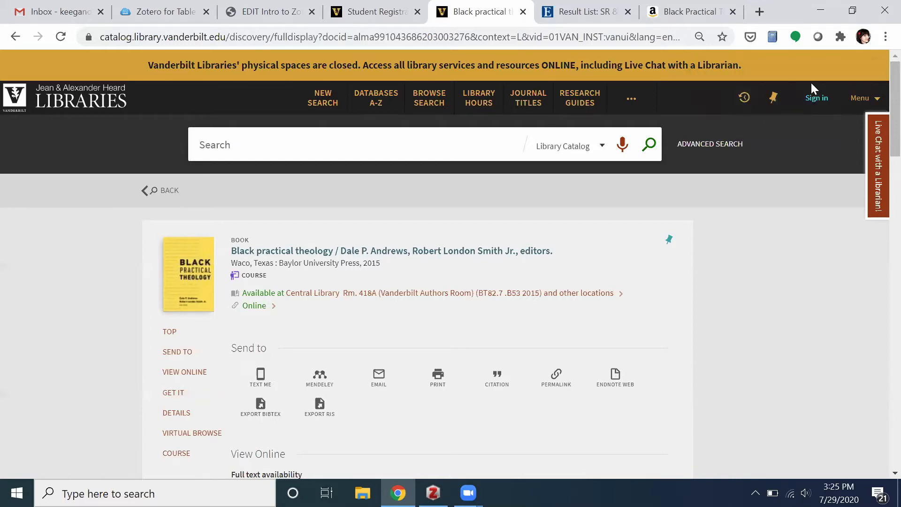
# Switch back to Zotero and compare the bibliographic details of the two Black practical theology entries
pyautogui.hotkey('alt', 'Tab')
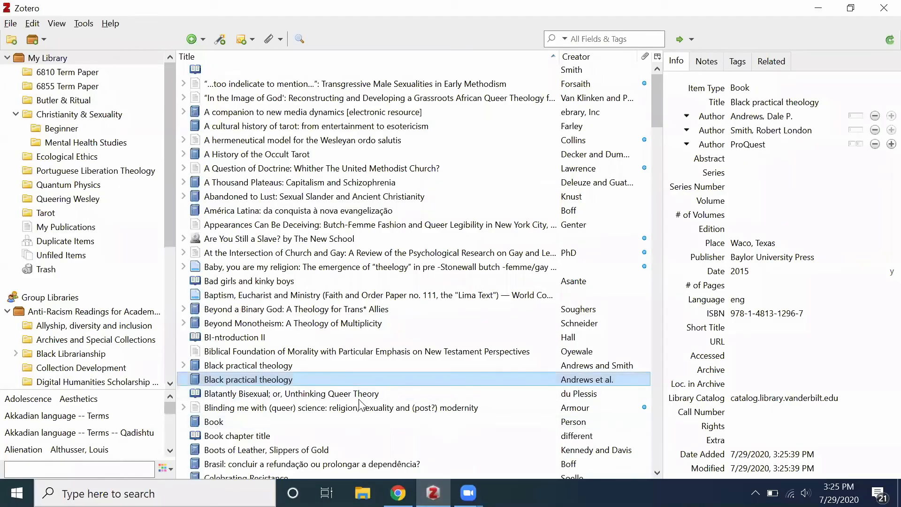
pyautogui.click(299, 366)
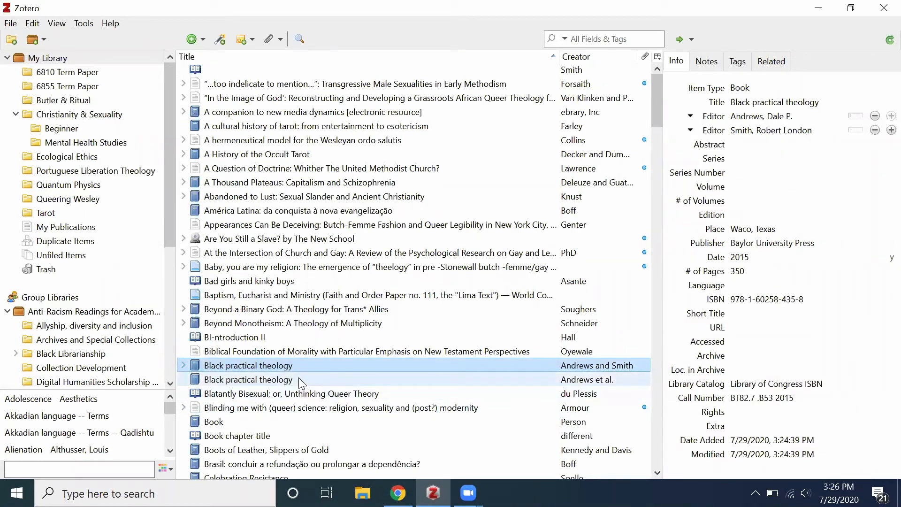
pyautogui.click(299, 379)
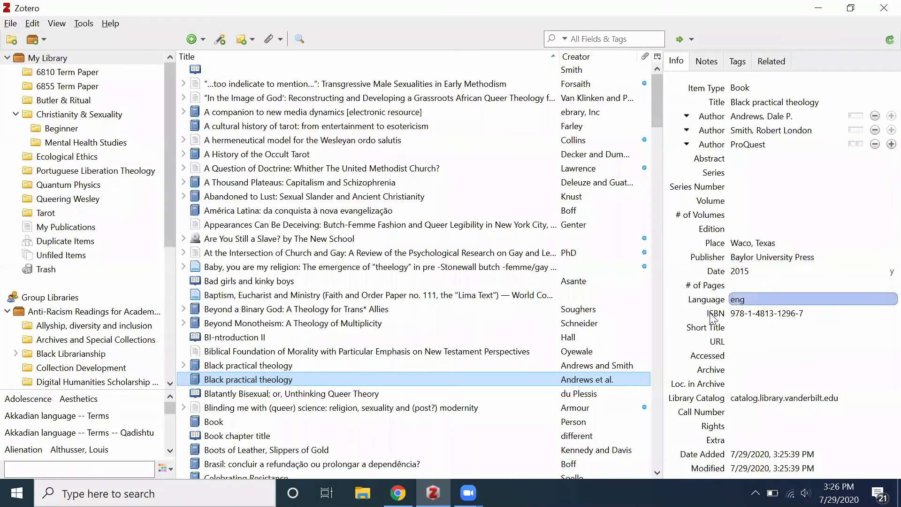
pyautogui.click(486, 366)
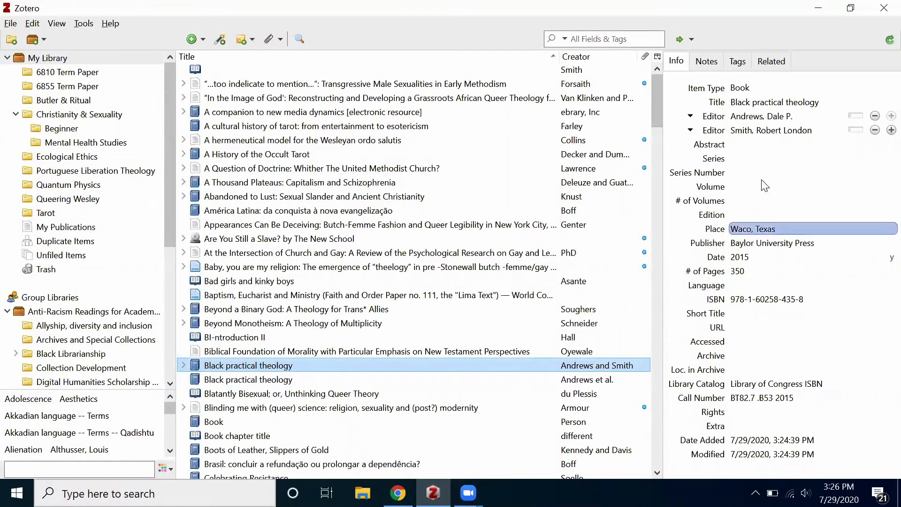
# View the catalog-saved Black practical theology record, and switch to Chrome to browse the Vanderbilt catalog's search results for black practical theology
pyautogui.click(506, 377)
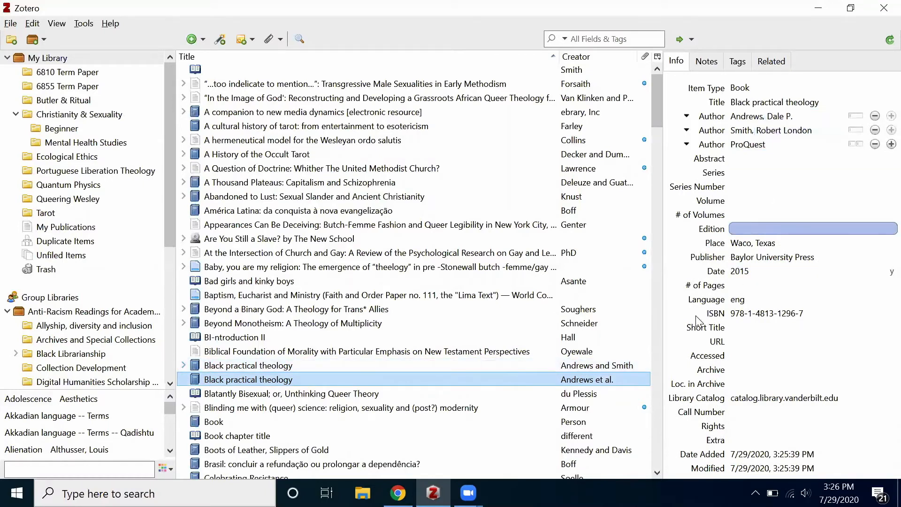
pyautogui.hotkey('alt', 'Tab')
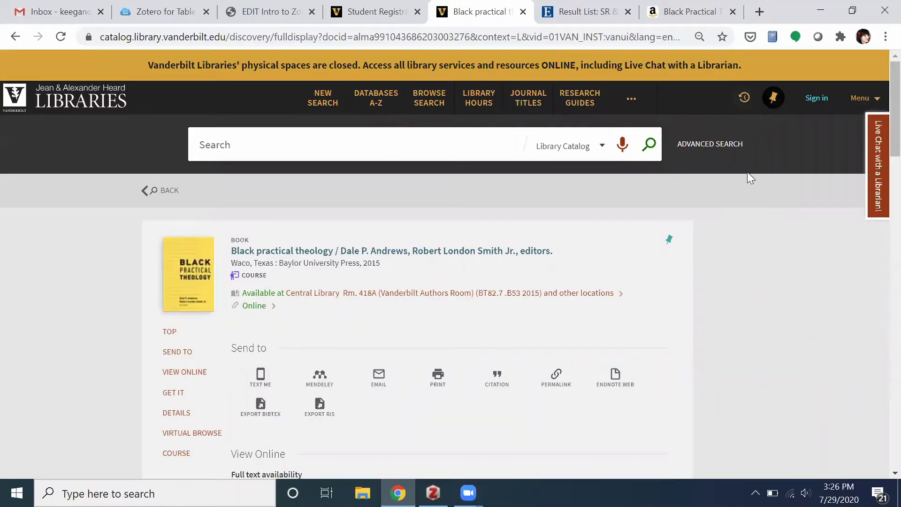
pyautogui.click(154, 190)
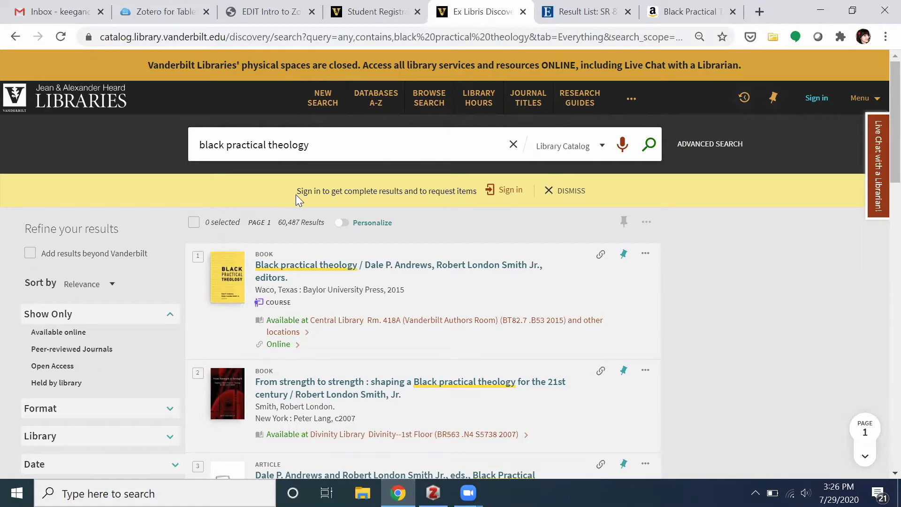
pyautogui.scroll(-10, 644, 297)
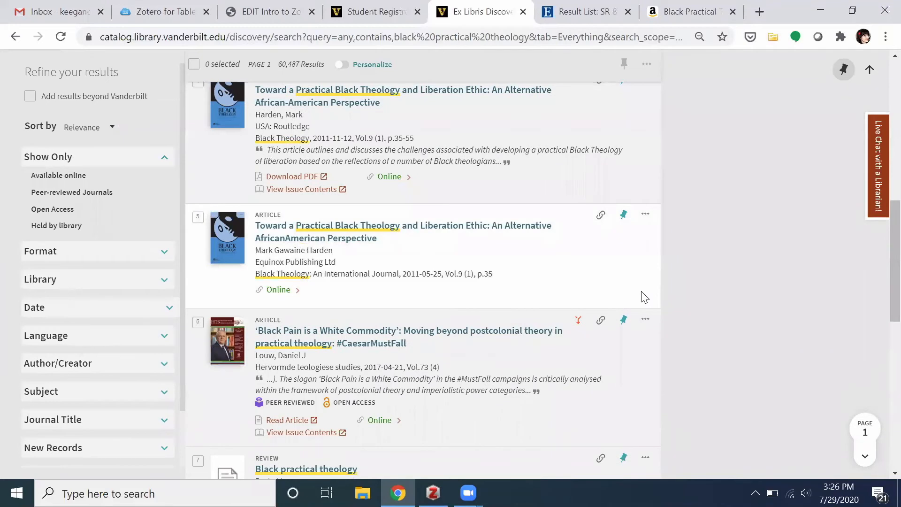
pyautogui.scroll(10, 642, 296)
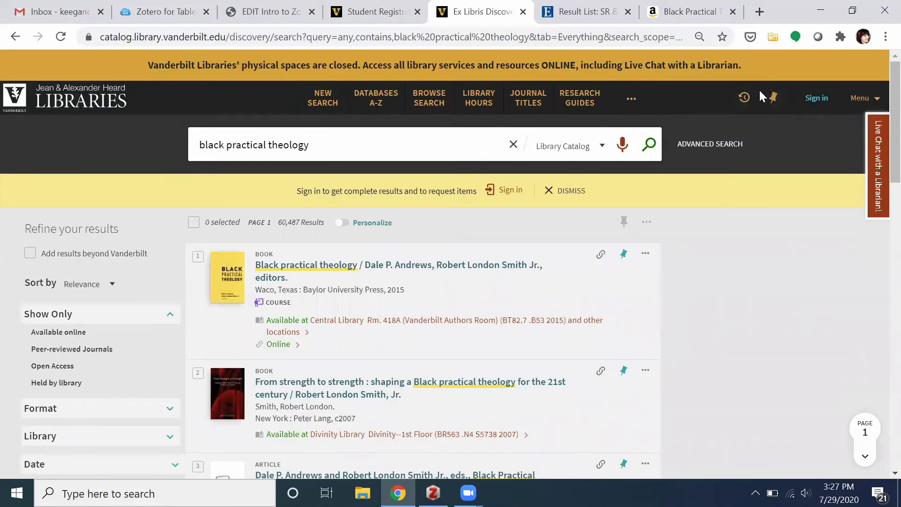
# Open the Zotero Connector's item selector for the catalog results and try selecting and deselecting all items
pyautogui.click(773, 41)
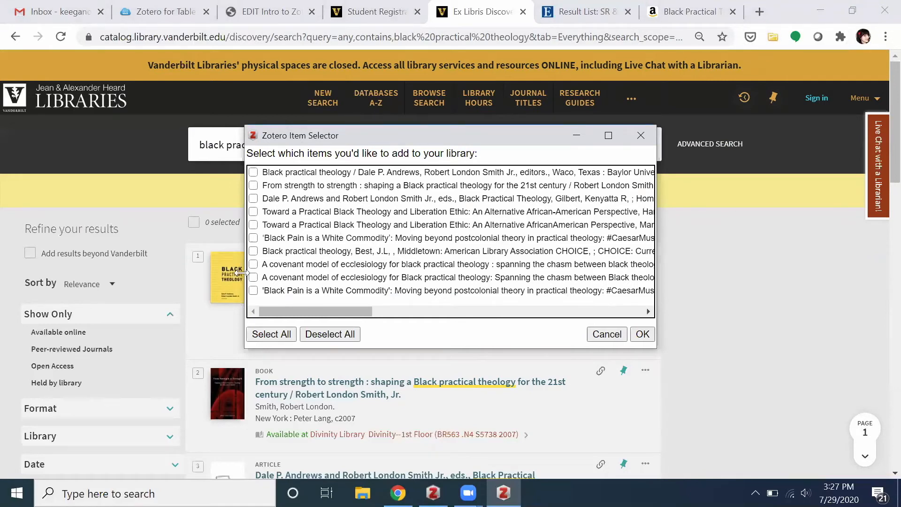
pyautogui.click(219, 320)
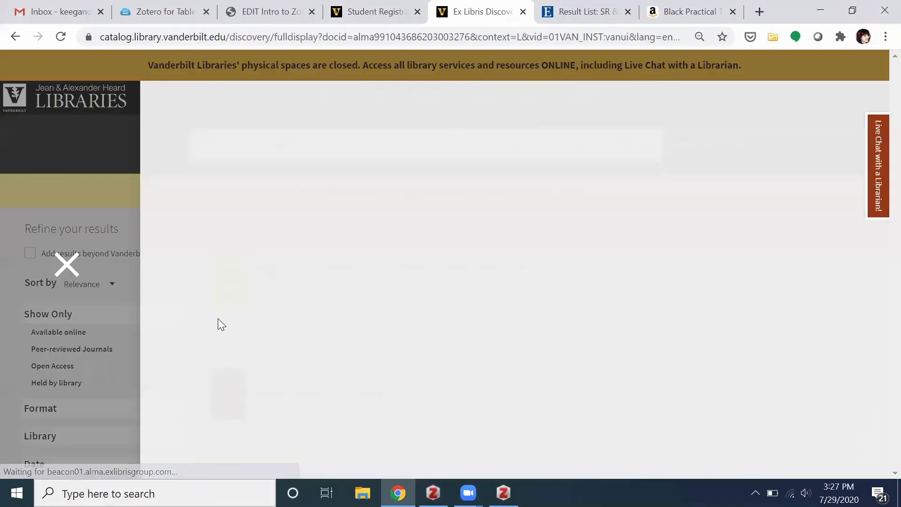
pyautogui.click(64, 265)
pyautogui.click(503, 493)
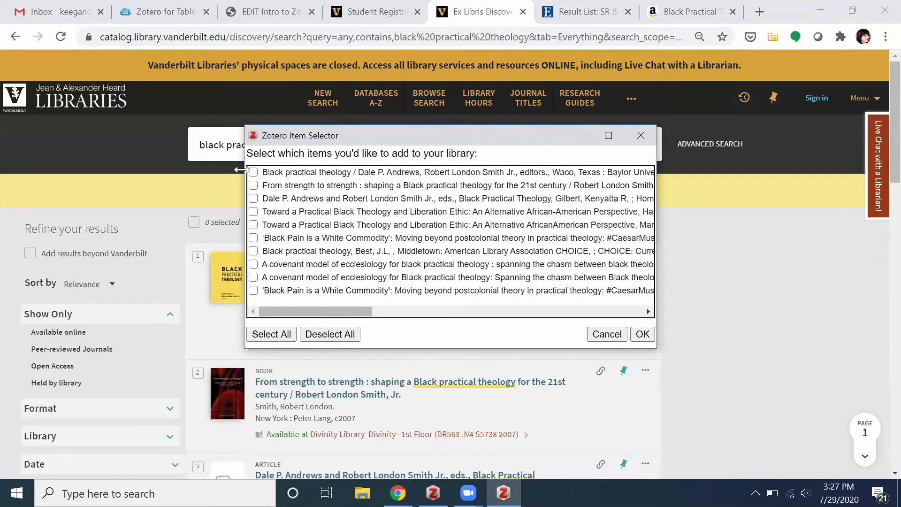
pyautogui.click(270, 335)
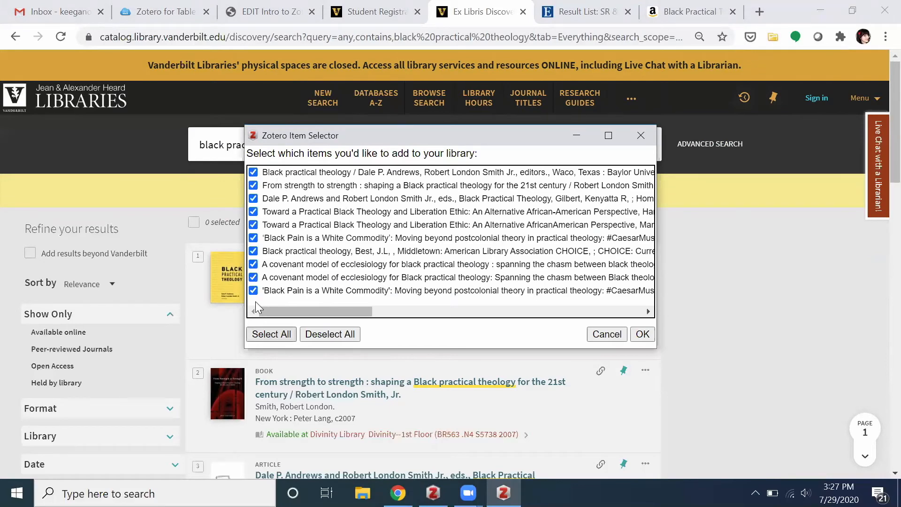
pyautogui.click(330, 334)
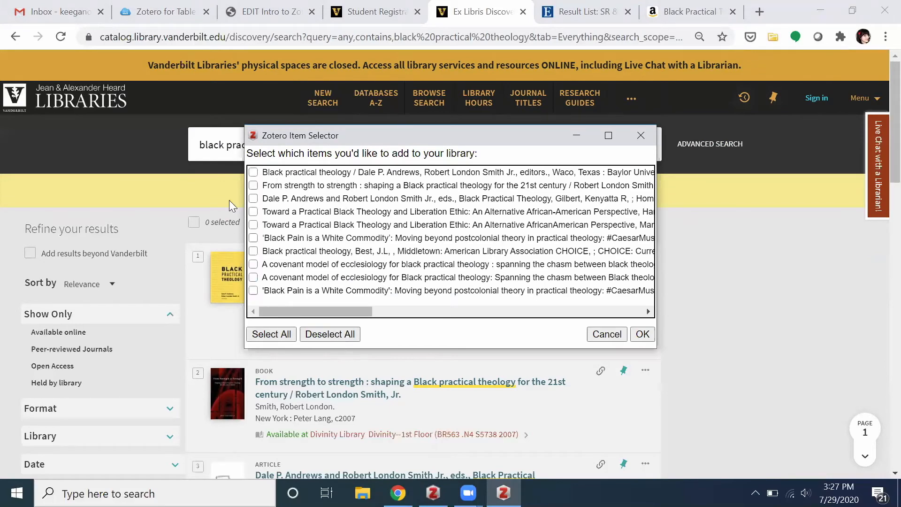
# Mark the first, third, fourth and fifth catalog results in the item selector and close it
pyautogui.click(253, 172)
pyautogui.click(254, 199)
pyautogui.click(253, 212)
pyautogui.click(253, 225)
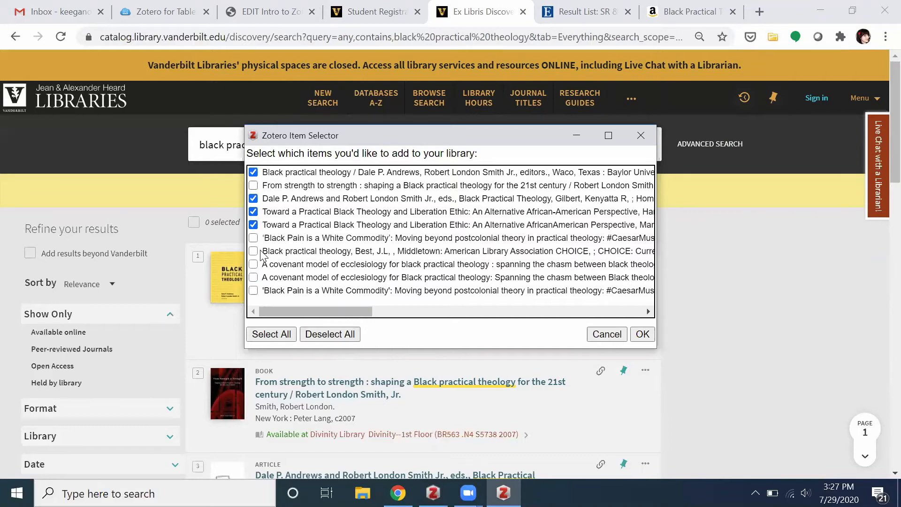
pyautogui.click(642, 334)
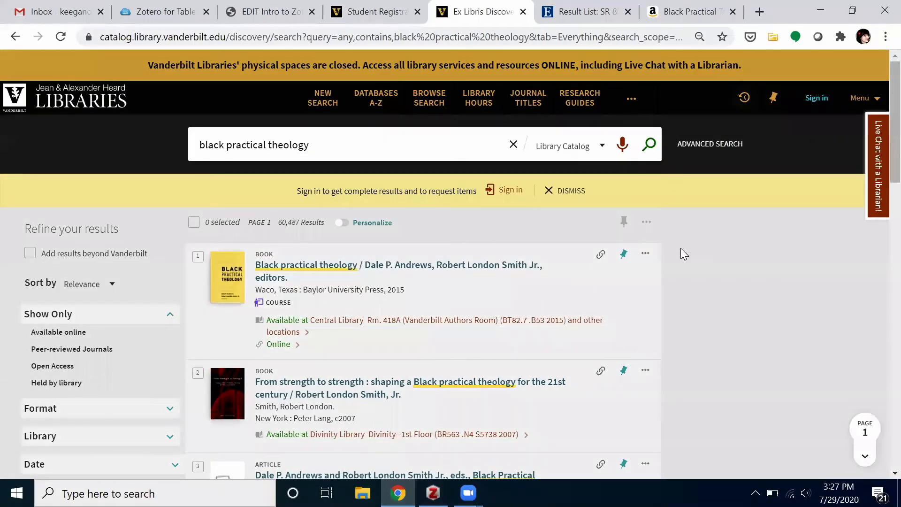
# Save the book from Amazon's Black Practical Theology page to My Library with the Zotero Connector
pyautogui.click(683, 17)
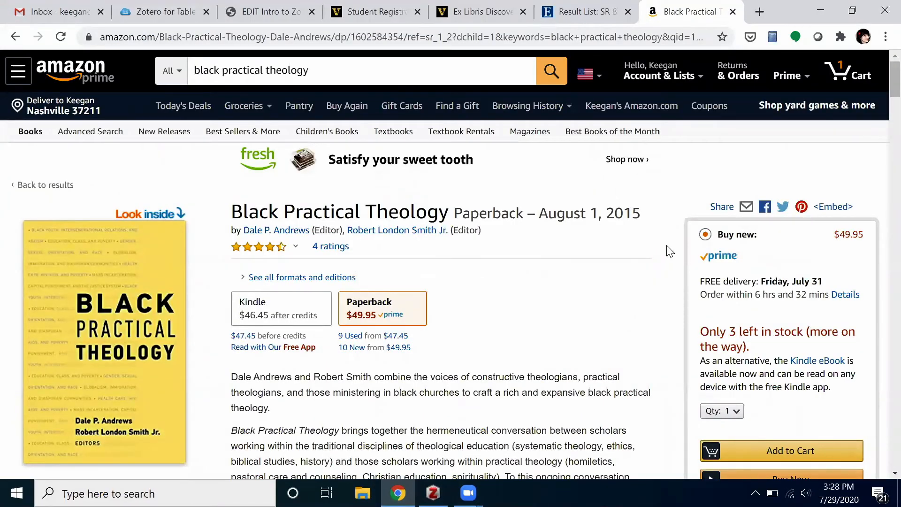
pyautogui.click(773, 37)
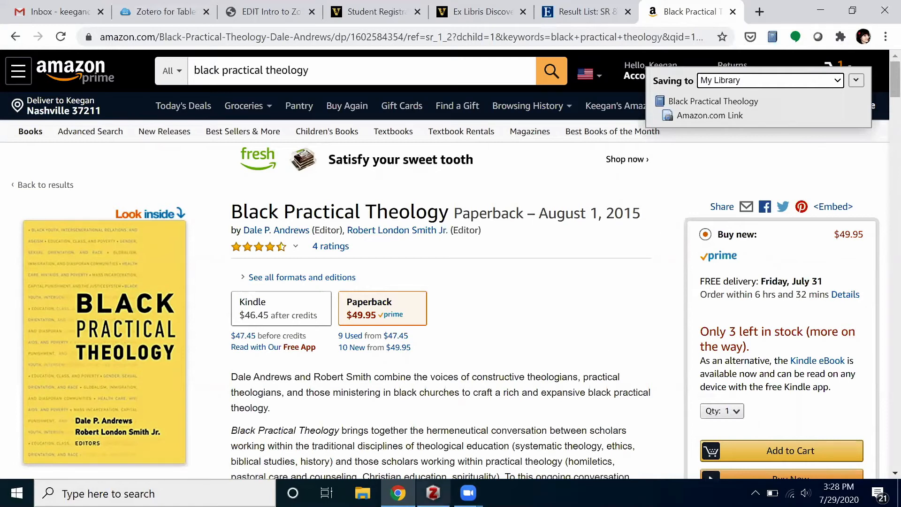
# Switch to Zotero and delete the abstract from the Black Practical Theology record saved from Amazon
pyautogui.click(433, 493)
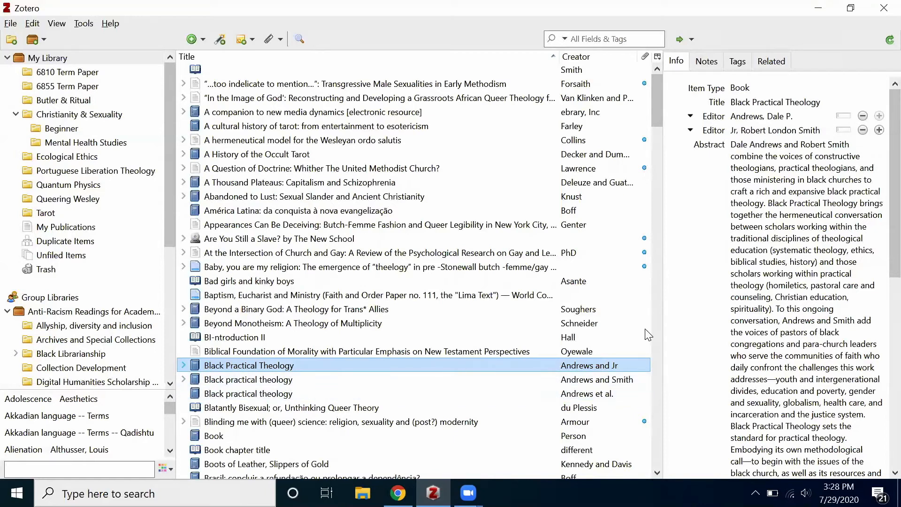
pyautogui.click(757, 239)
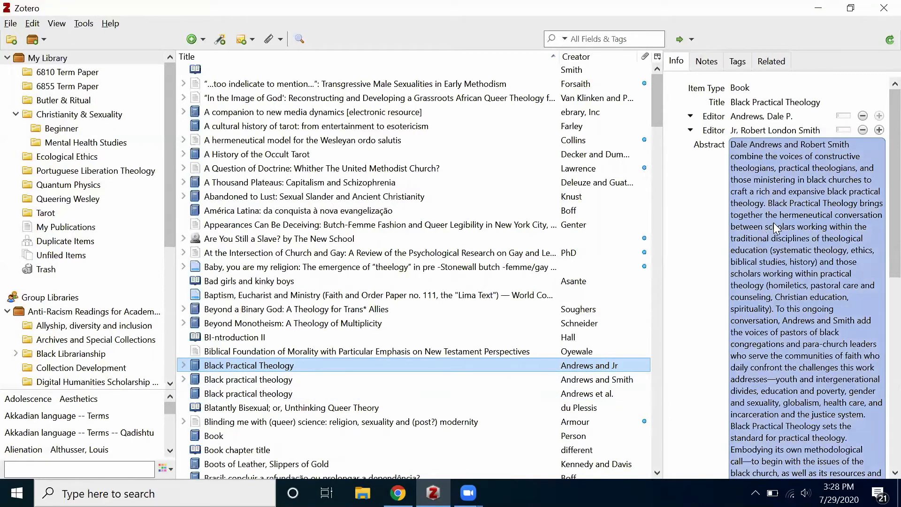
pyautogui.scroll(-4, 774, 222)
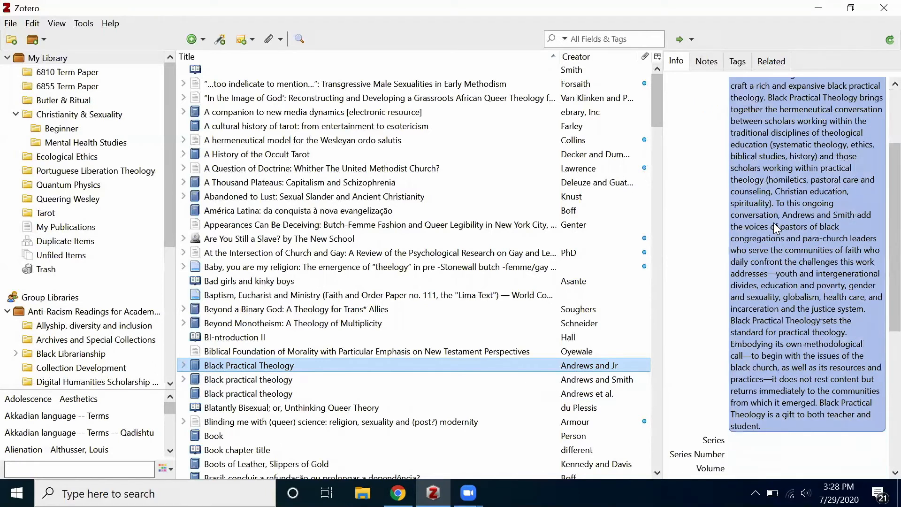
pyautogui.scroll(-8, 773, 222)
pyautogui.scroll(12, 773, 223)
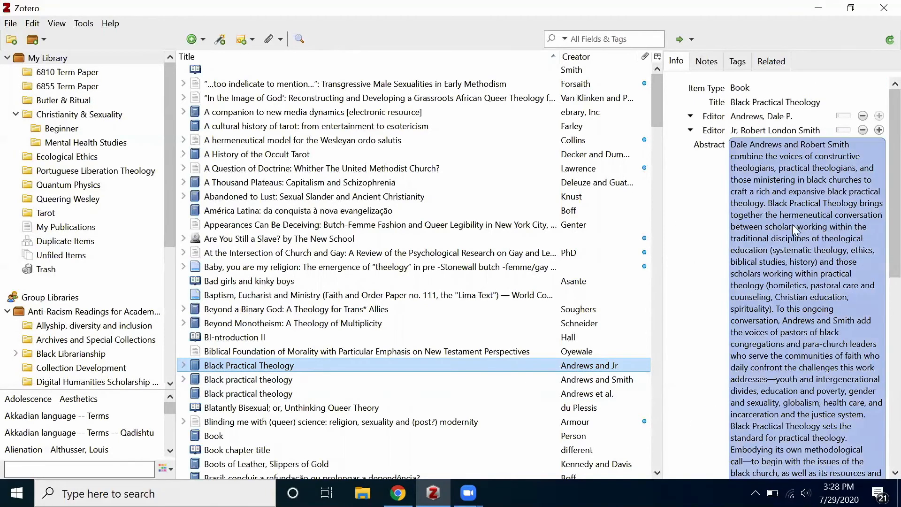
pyautogui.click(794, 227)
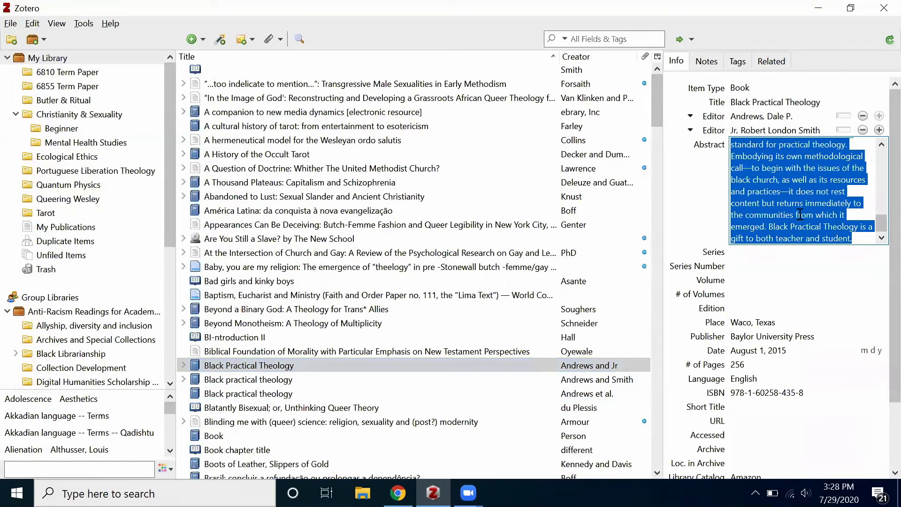
pyautogui.press('BackSpace')
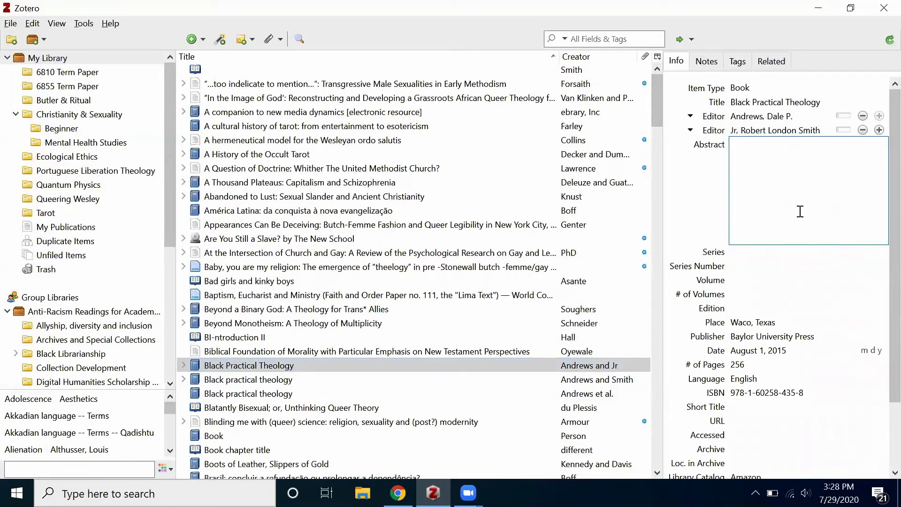
pyautogui.click(706, 182)
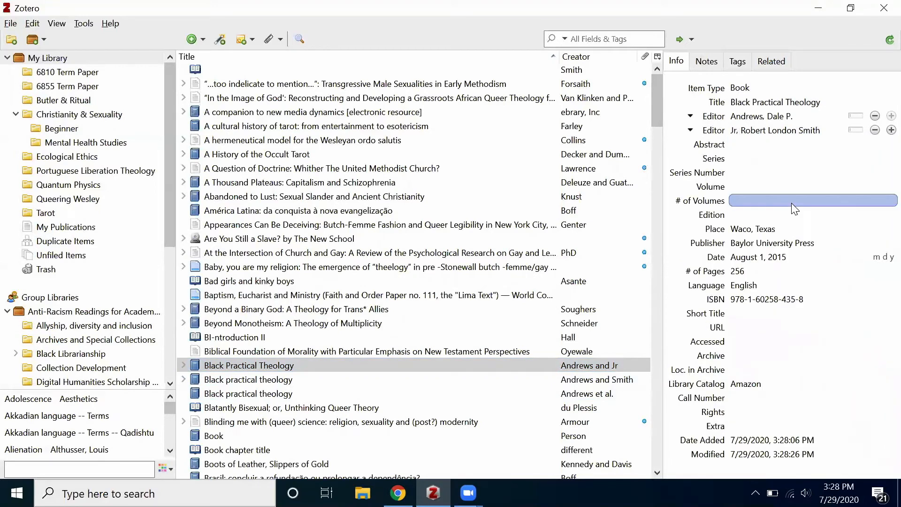
# Compare the Library of Congress and Amazon records of Black Practical Theology, and inspect the latter's Amazon.com Link attachment
pyautogui.click(396, 379)
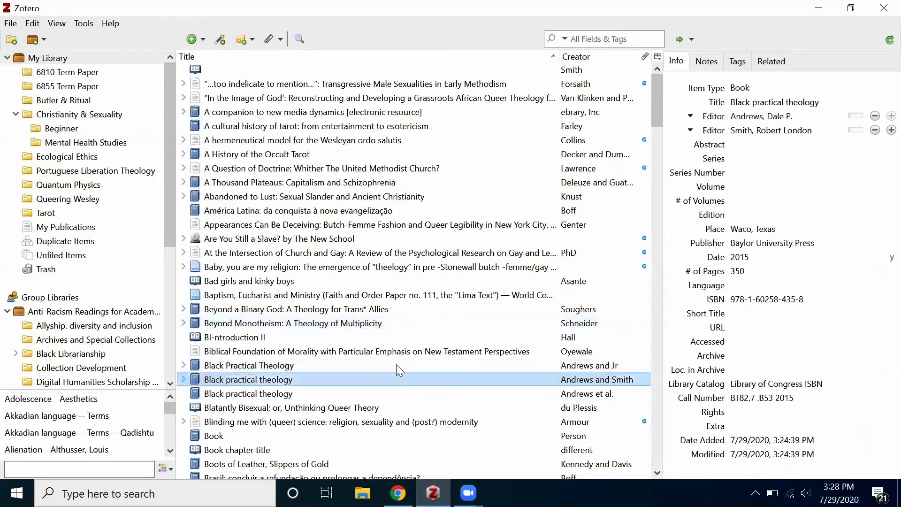
pyautogui.click(401, 364)
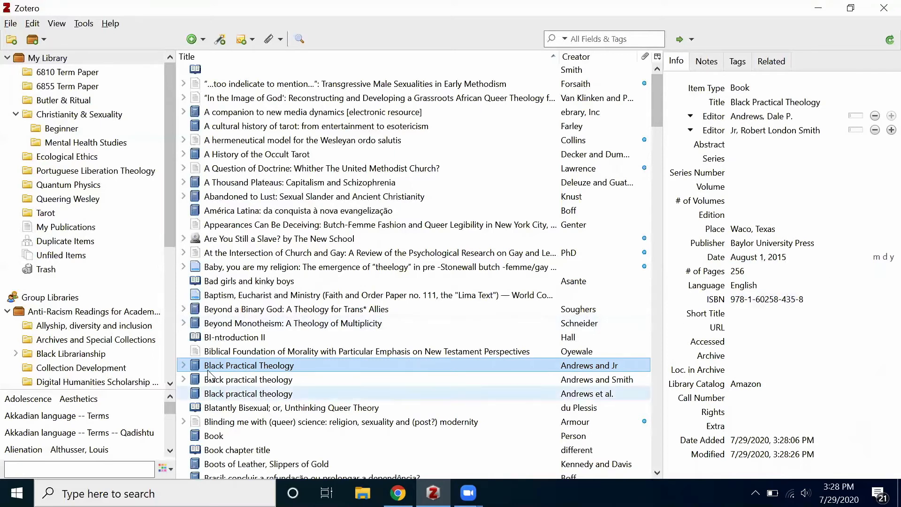
pyautogui.click(184, 367)
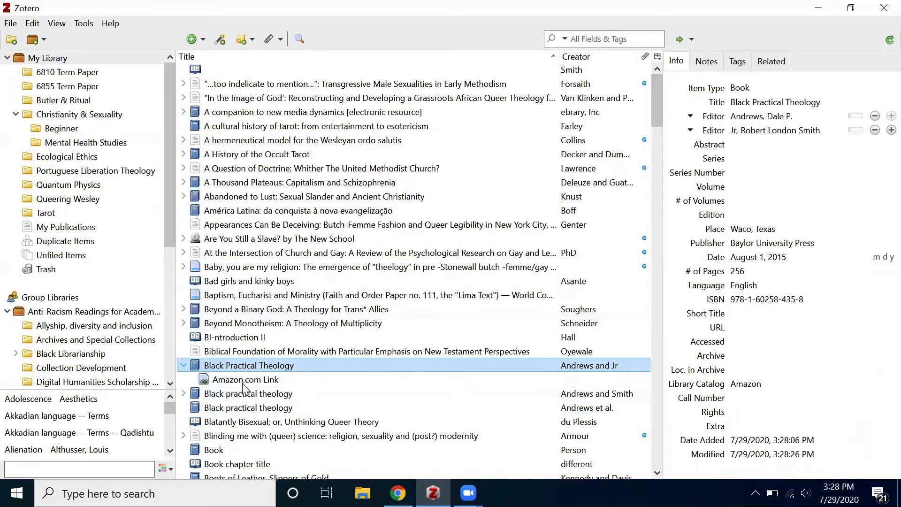
pyautogui.click(244, 380)
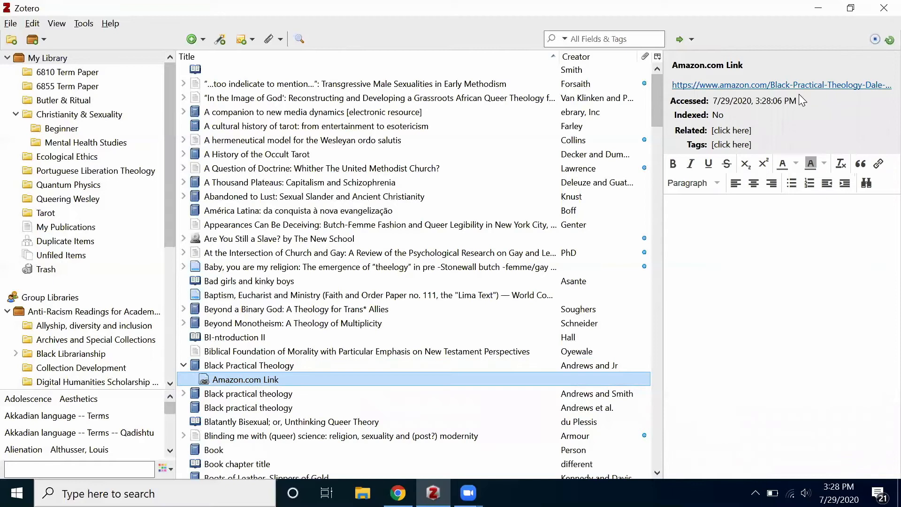
pyautogui.click(211, 366)
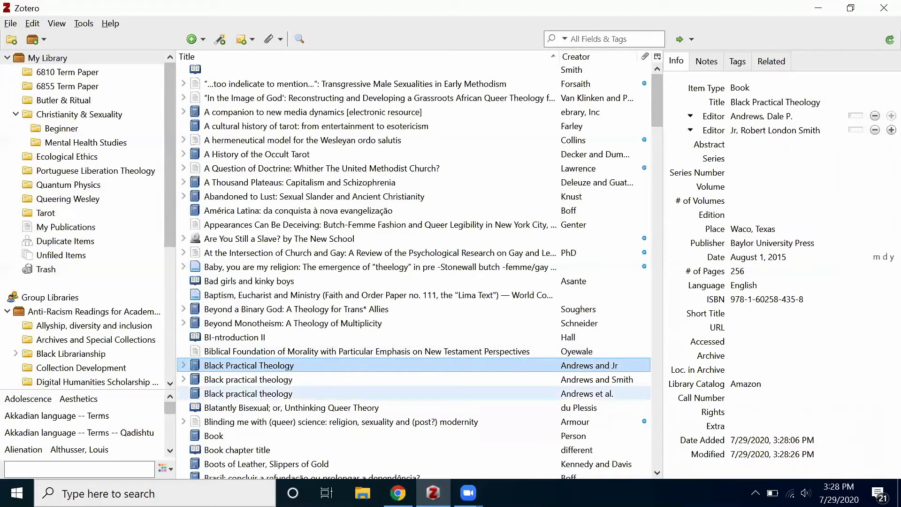
# Switch to the EBSCOhost results for SR "Genesis 2" in Chrome and open the Zotero Connector's item selector for them
pyautogui.moveTo(398, 493)
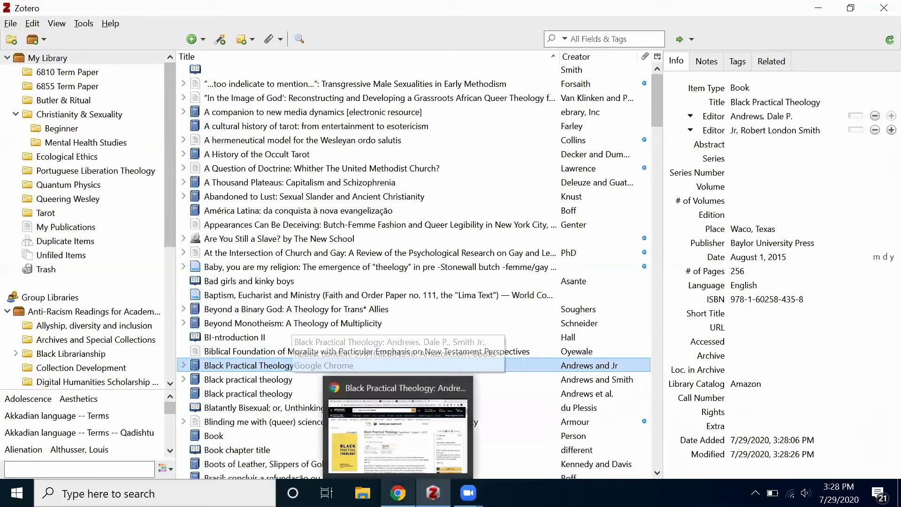
pyautogui.click(398, 434)
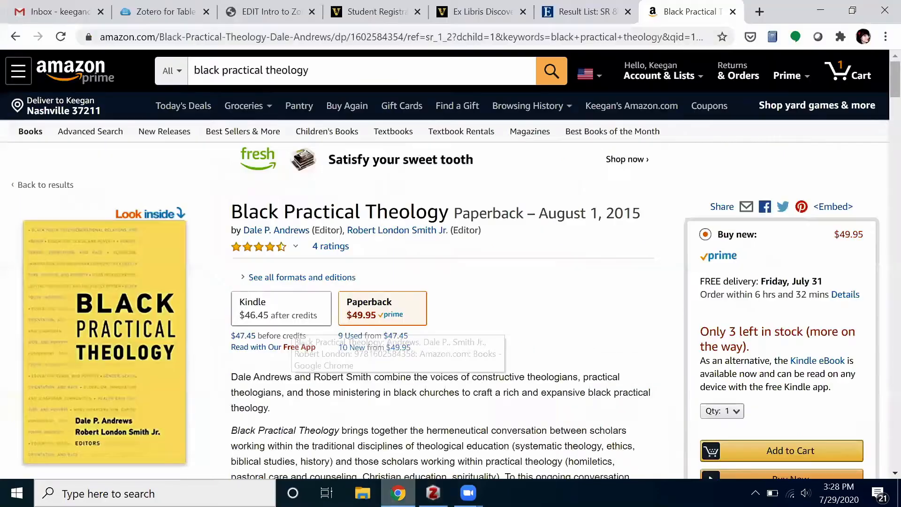
pyautogui.click(540, 14)
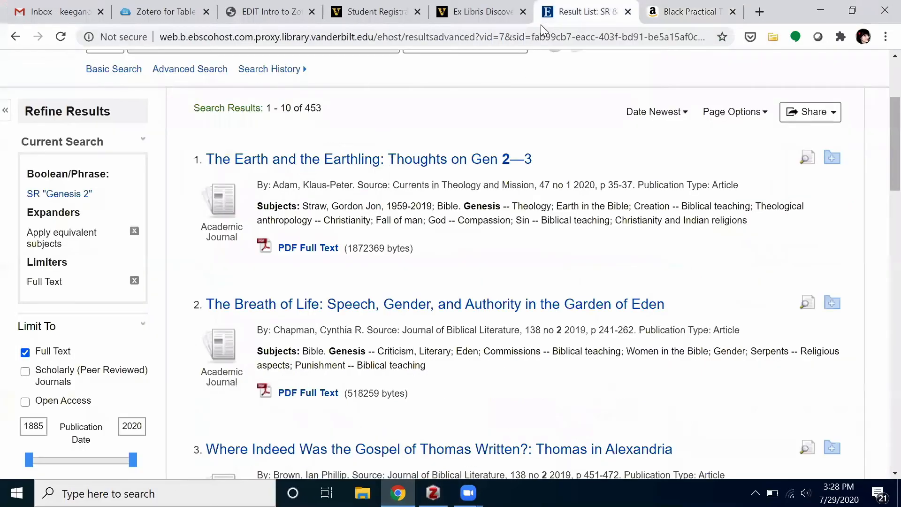
pyautogui.scroll(4, 356, 140)
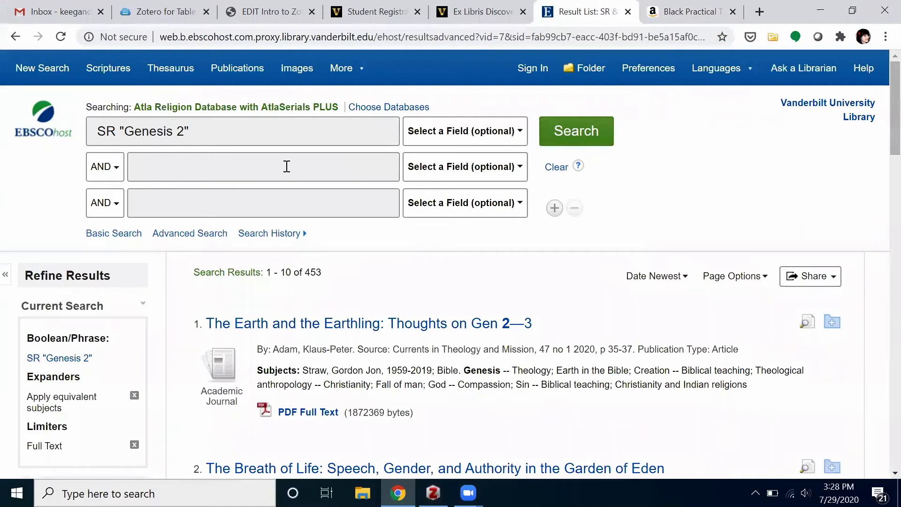
pyautogui.scroll(-5, 286, 166)
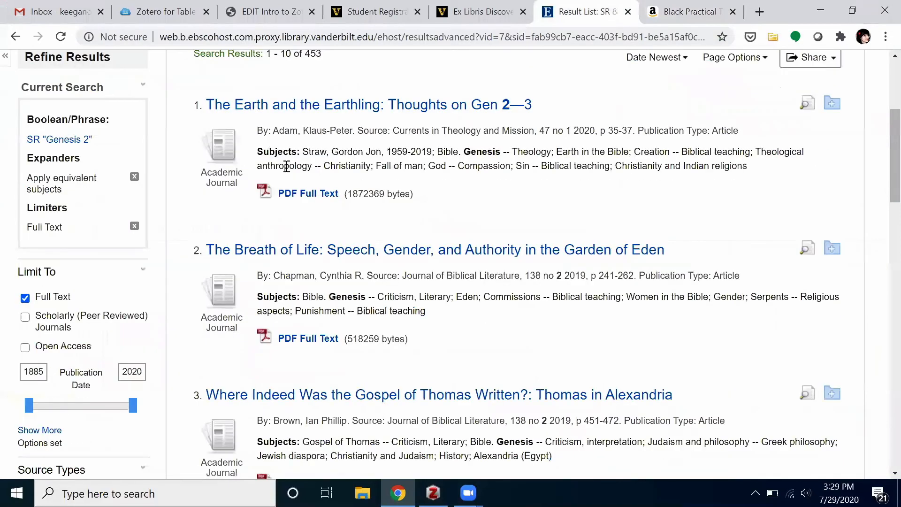
pyautogui.scroll(2, 287, 166)
pyautogui.scroll(2, 286, 166)
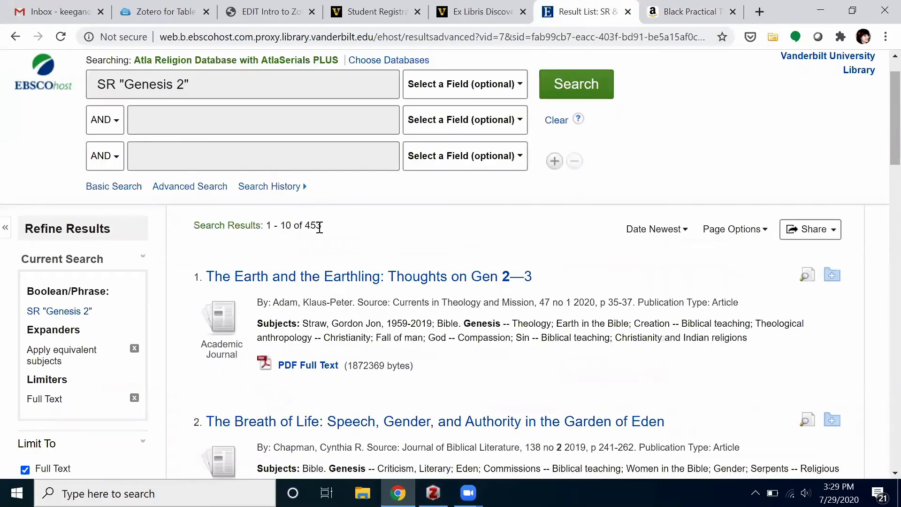
pyautogui.scroll(-2, 319, 227)
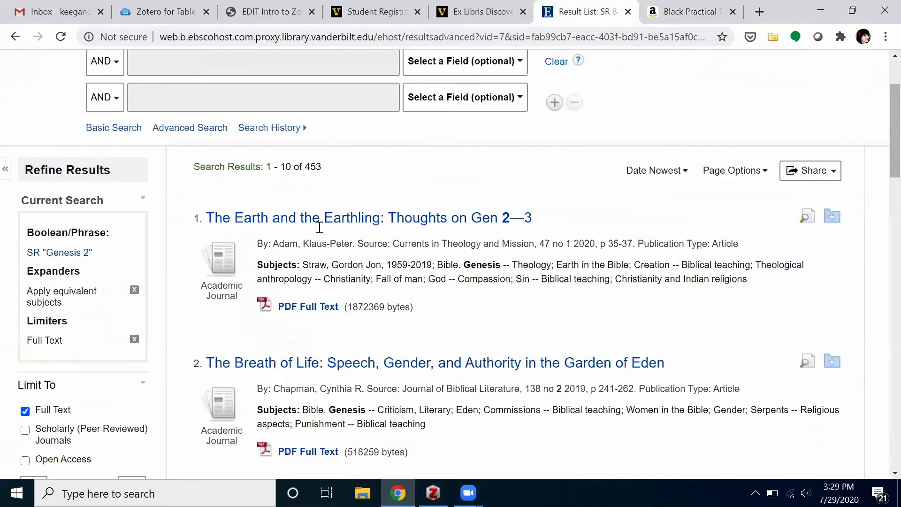
pyautogui.scroll(-2, 319, 231)
pyautogui.scroll(4, 364, 196)
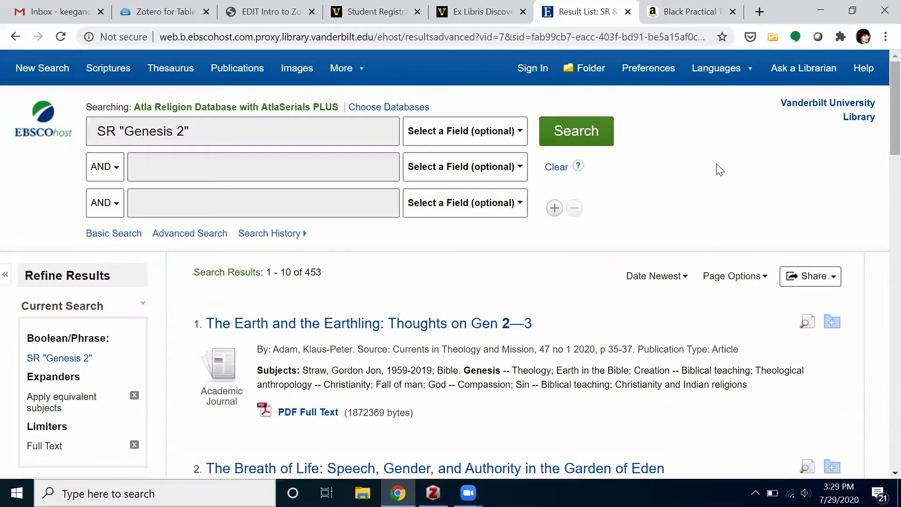
pyautogui.click(773, 37)
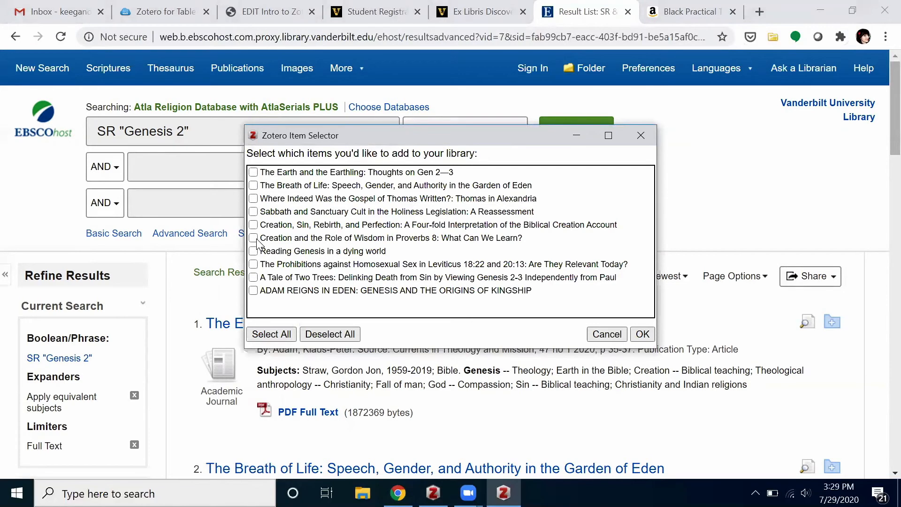
# Dismiss the item selector, open the detailed record of The Earth and the Earthling: Thoughts on Gen 2—3, and save it to My Library
pyautogui.click(605, 335)
pyautogui.scroll(-1, 418, 330)
pyautogui.click(347, 304)
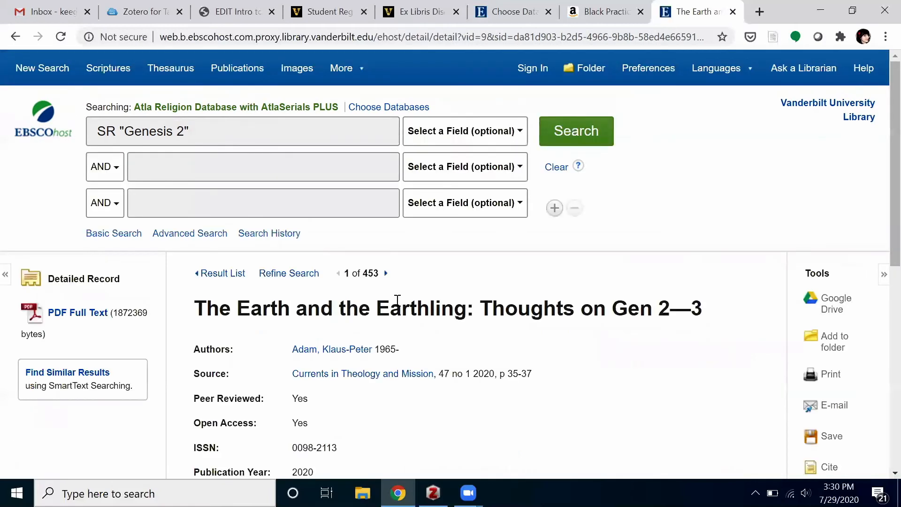
pyautogui.click(773, 36)
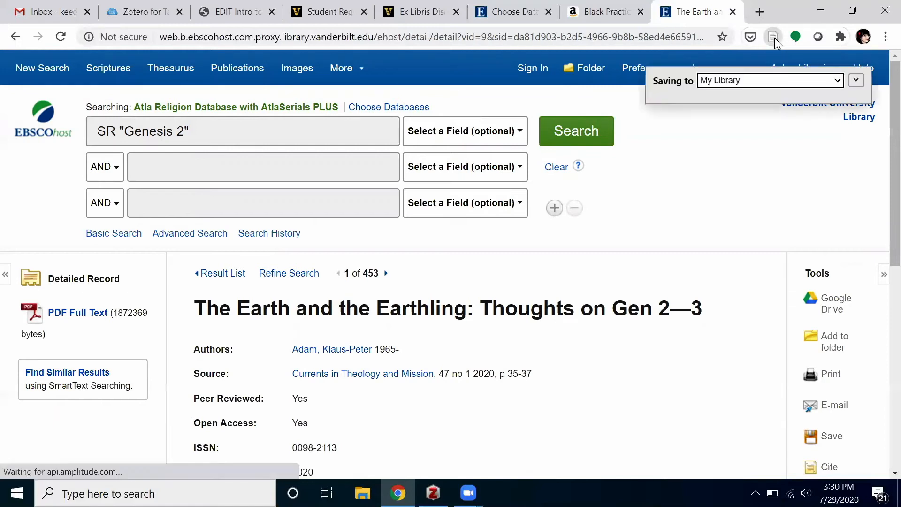
pyautogui.click(841, 84)
pyautogui.click(805, 93)
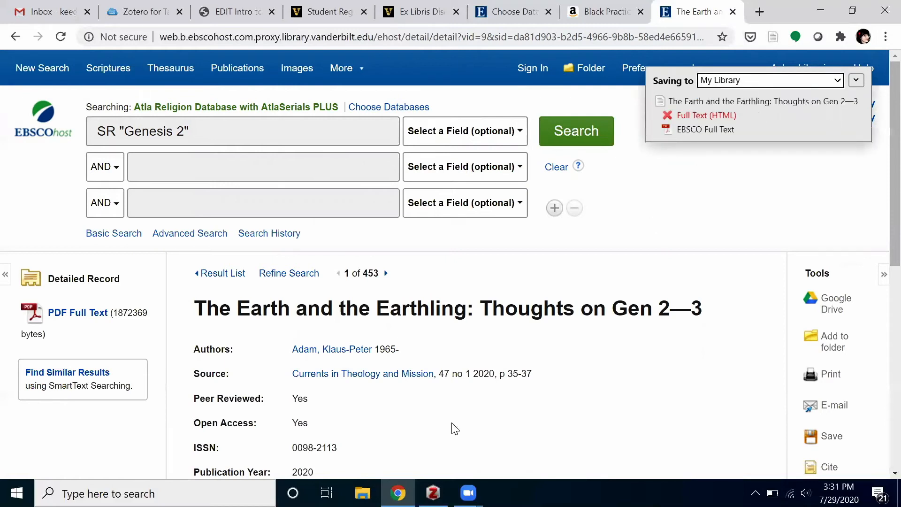
# Switch to Zotero and examine the newly saved The Earth and the Earthling record and its EBSCO Full Text attachment
pyautogui.click(433, 493)
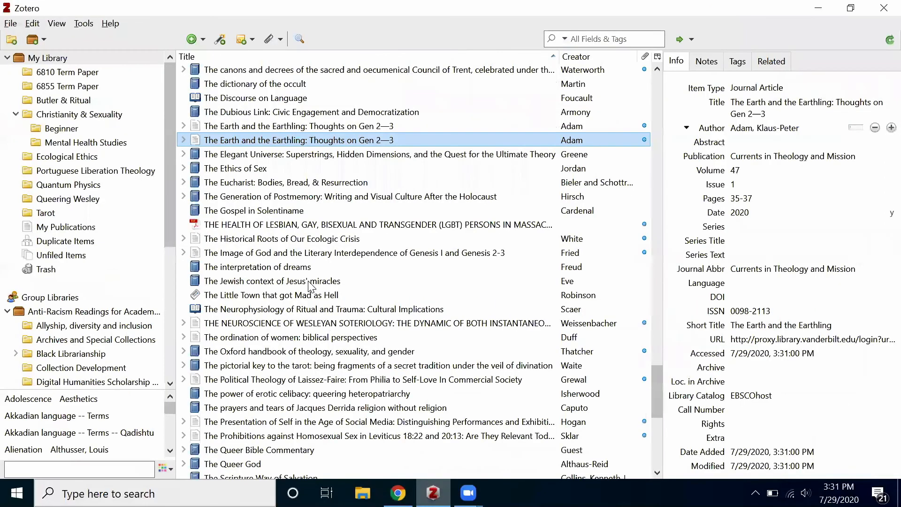
pyautogui.click(309, 141)
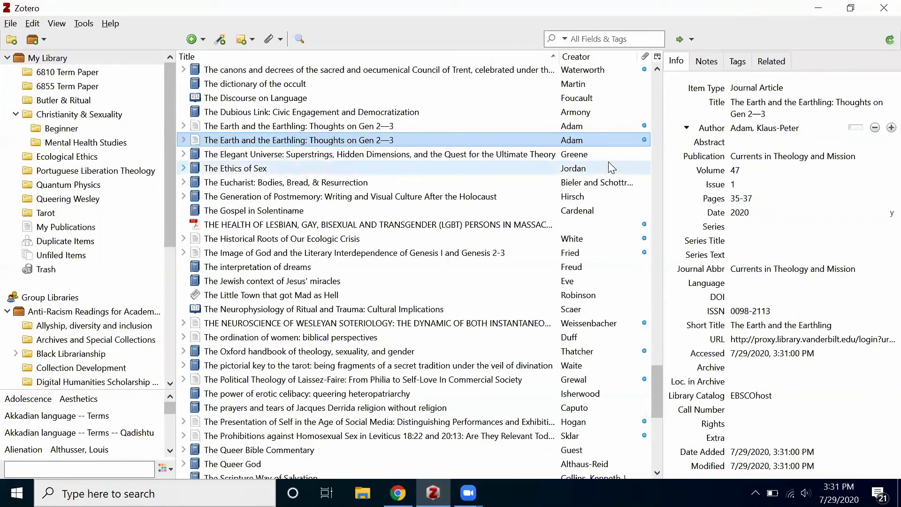
pyautogui.click(183, 140)
pyautogui.click(235, 157)
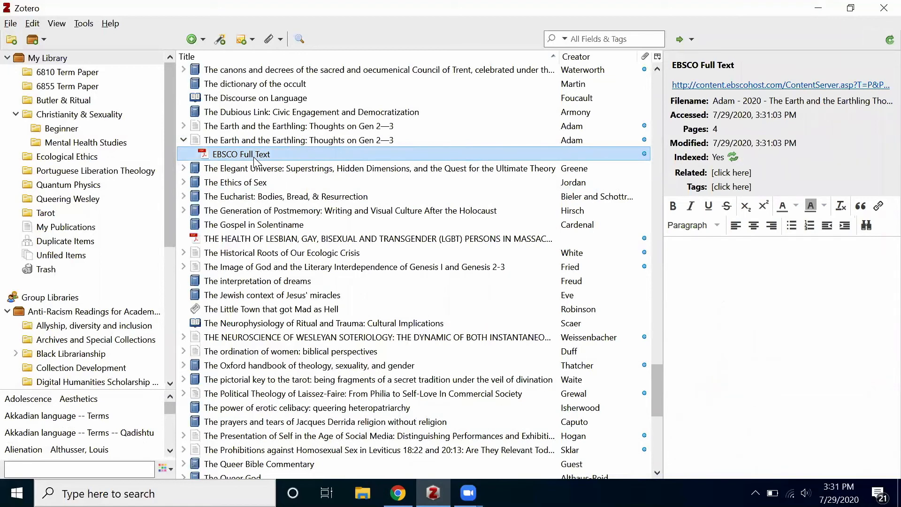
pyautogui.click(275, 140)
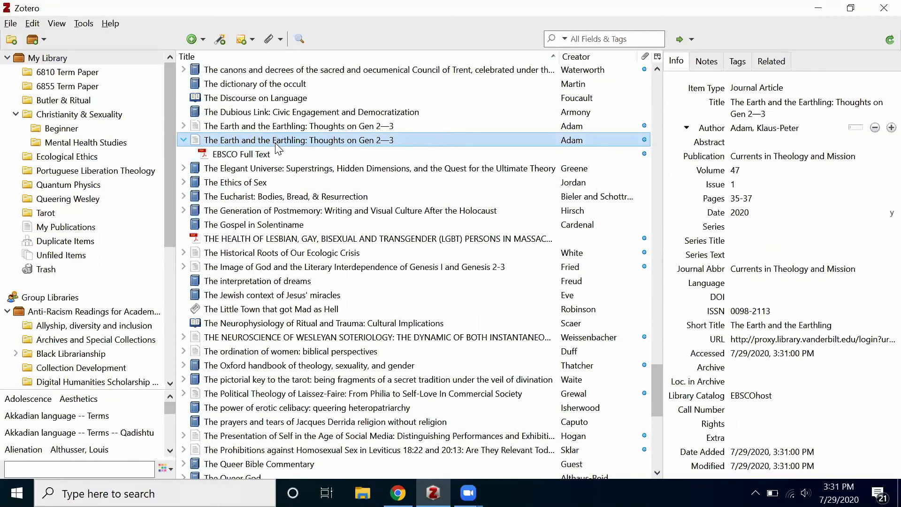
# Launch Word and create a blank document
pyautogui.moveTo(397, 493)
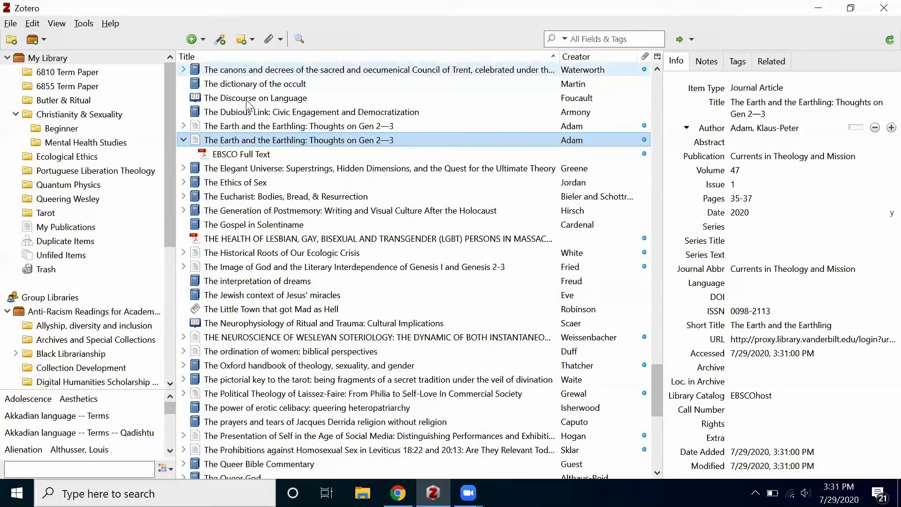
pyautogui.click(213, 491)
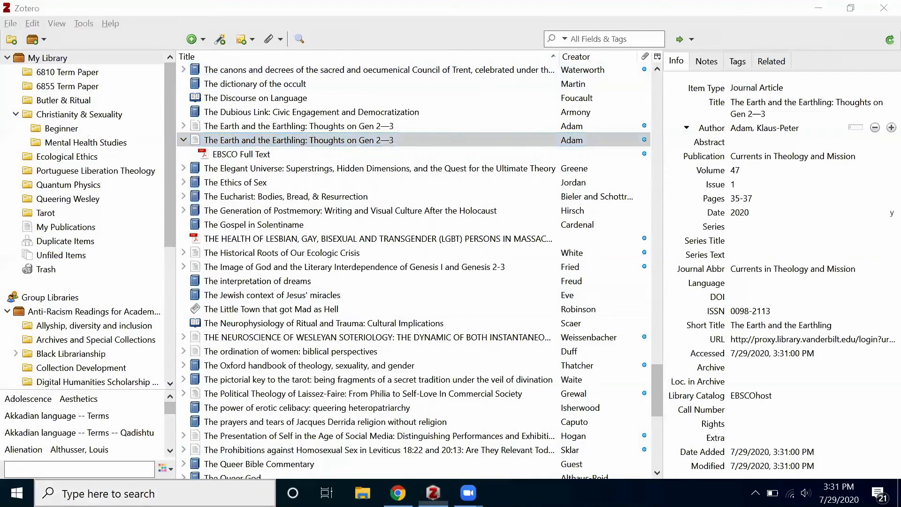
pyautogui.write('word')
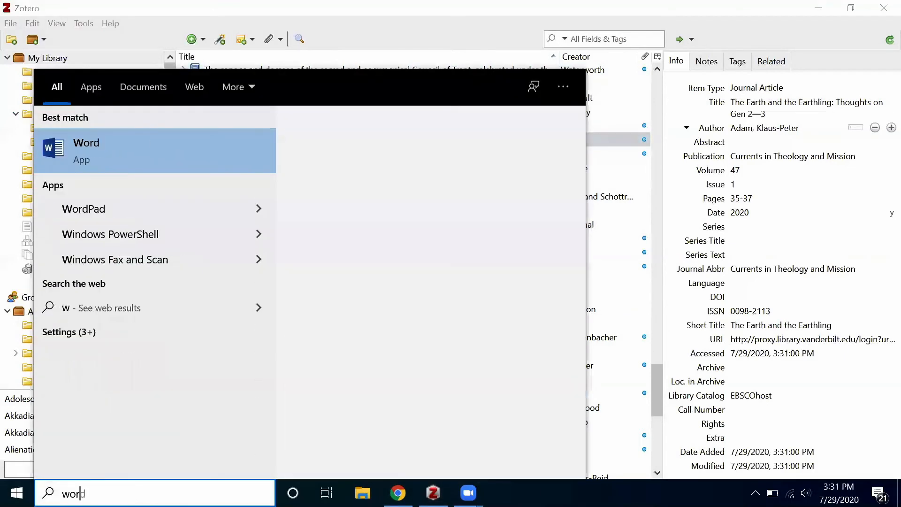
pyautogui.click(116, 152)
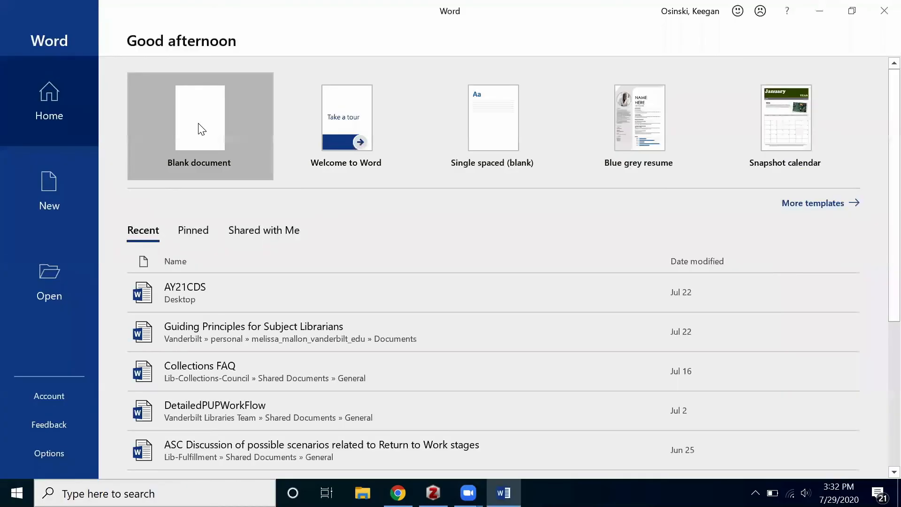
pyautogui.click(198, 124)
# Write “Writing a paper.” in quotation marks as the document's first line
pyautogui.write('"')
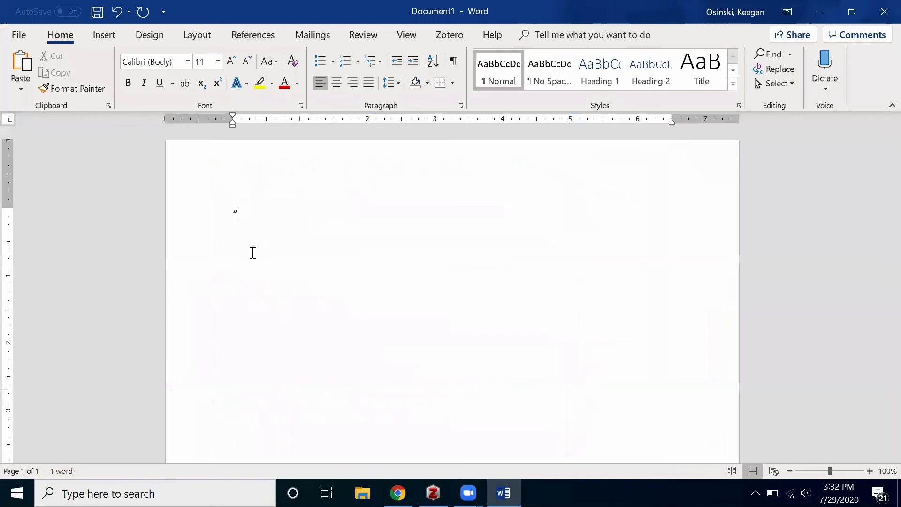
pyautogui.write('Writing a paper')
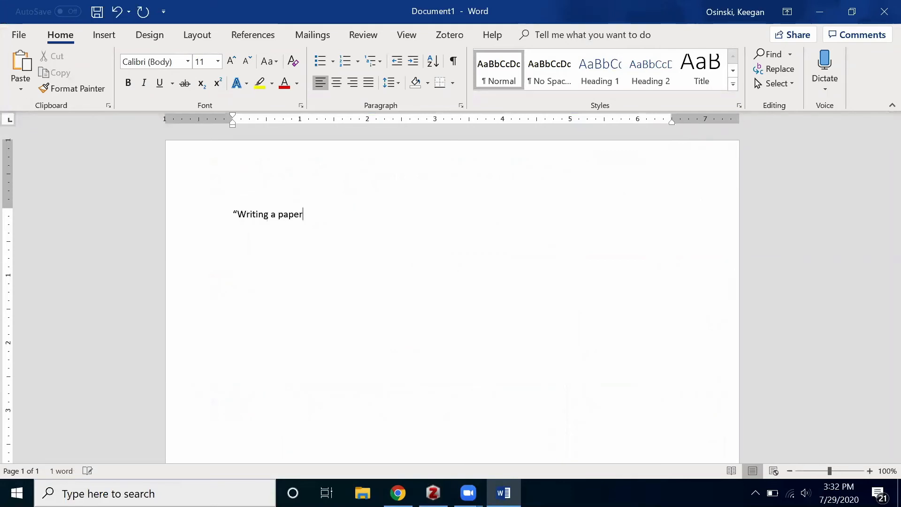
pyautogui.write('"')
pyautogui.press('BackSpace')
pyautogui.write('.')
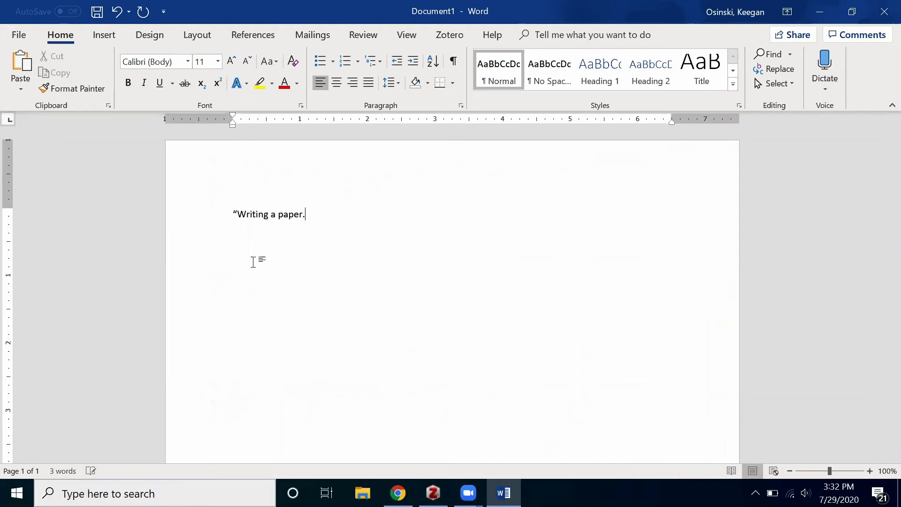
pyautogui.write('"')
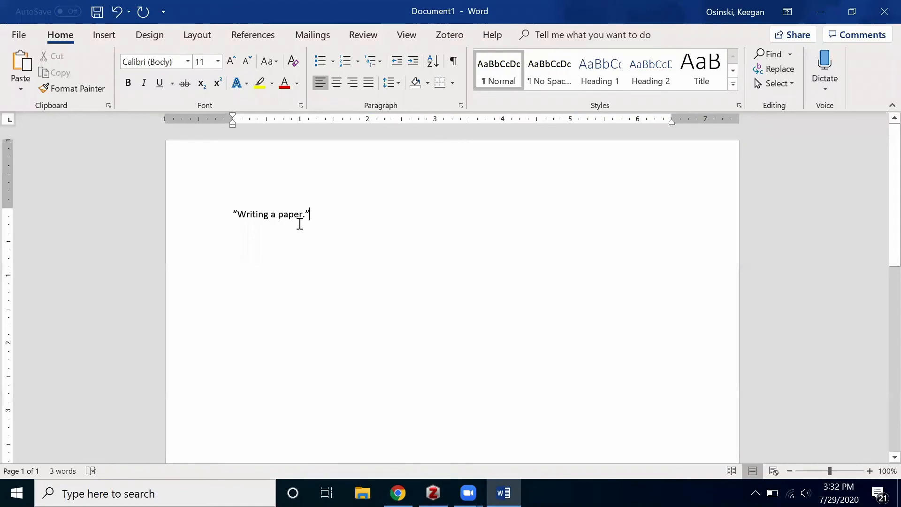
# Start a Zotero citation after the first line, using Chicago Manual of Style 17th edition (full note) with citations displayed as footnotes
pyautogui.click(450, 35)
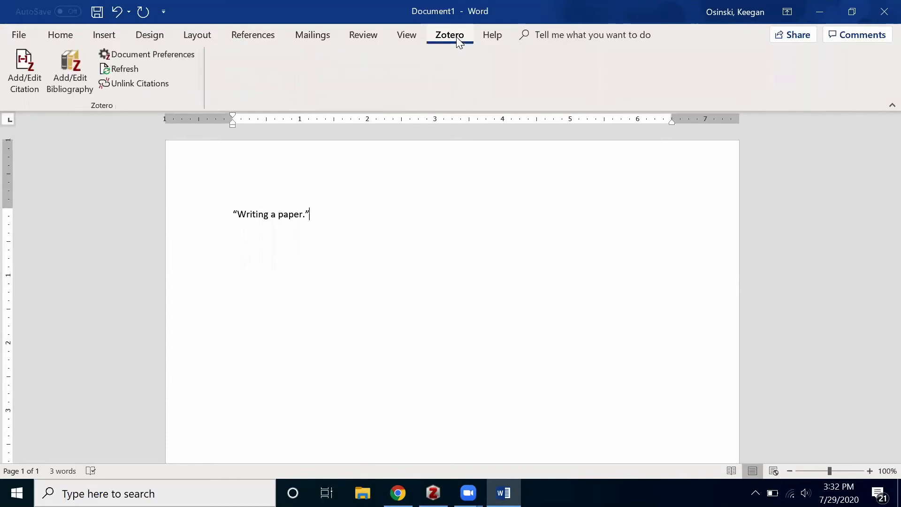
pyautogui.click(35, 73)
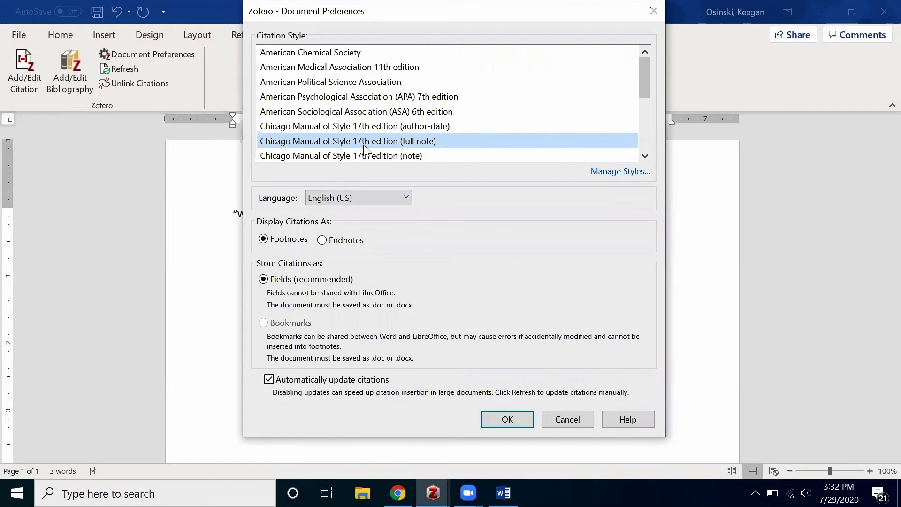
pyautogui.click(509, 419)
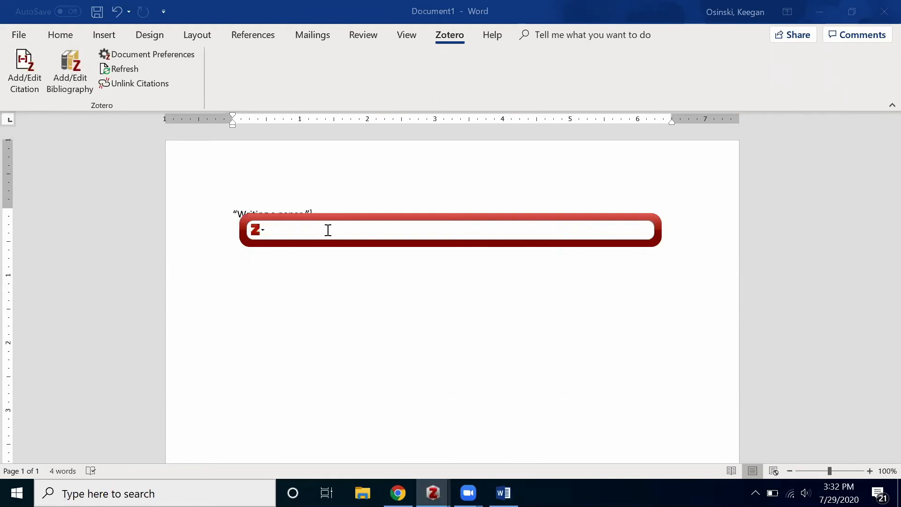
# Cite the first Black Practical Theology match with page 23, insert the footnote, and check its text at the foot of the page
pyautogui.write('Black practical theology')
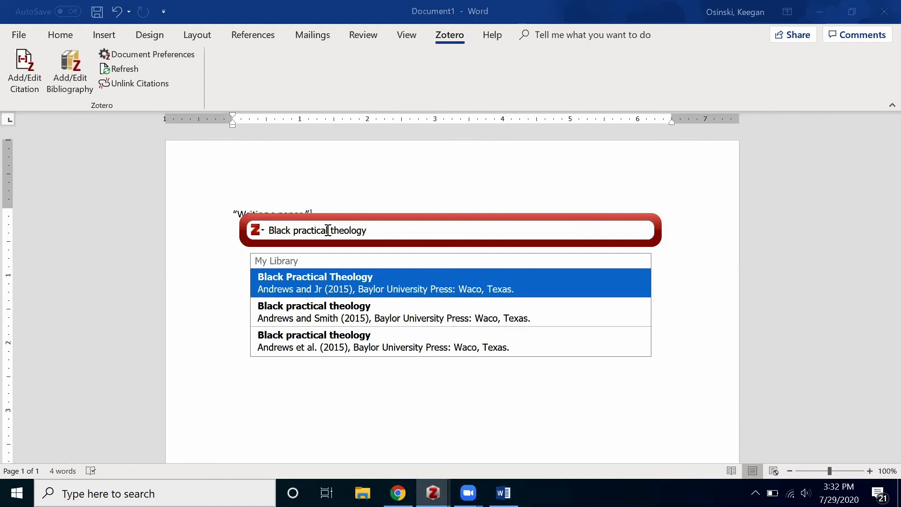
pyautogui.press('Return')
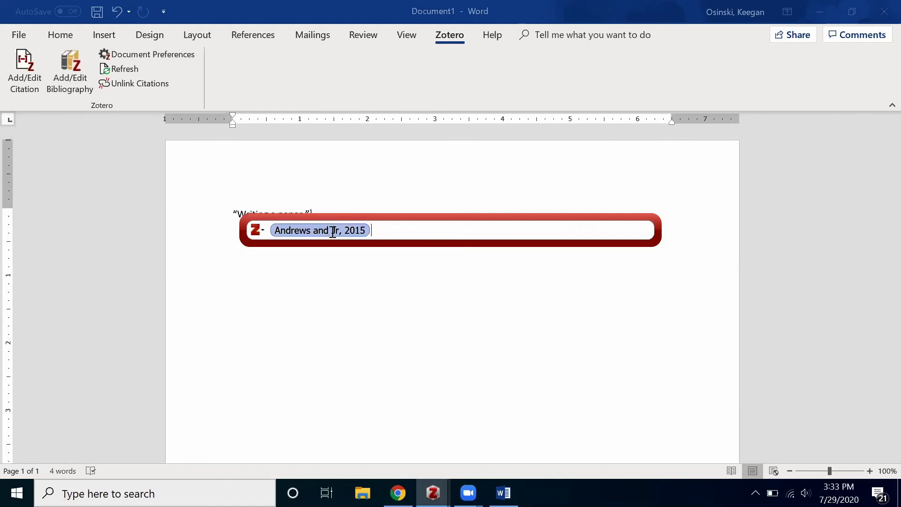
pyautogui.click(333, 231)
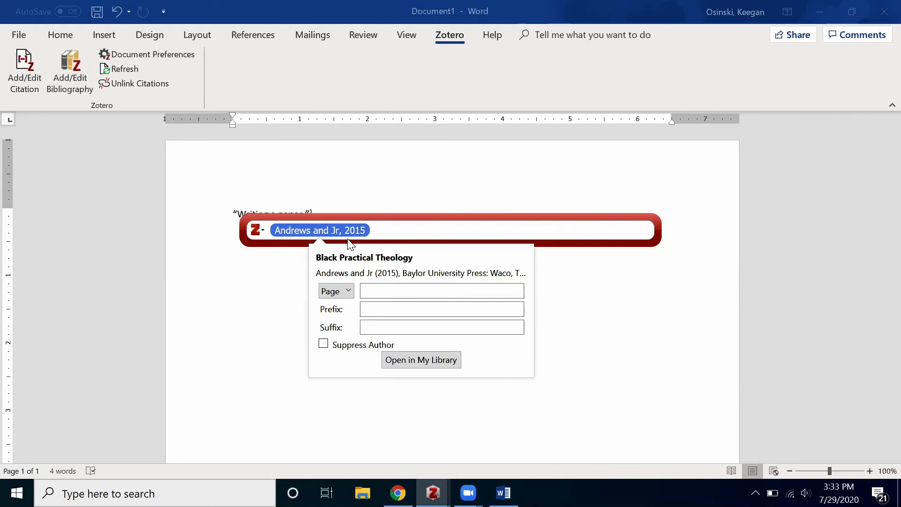
pyautogui.click(385, 291)
pyautogui.write('23')
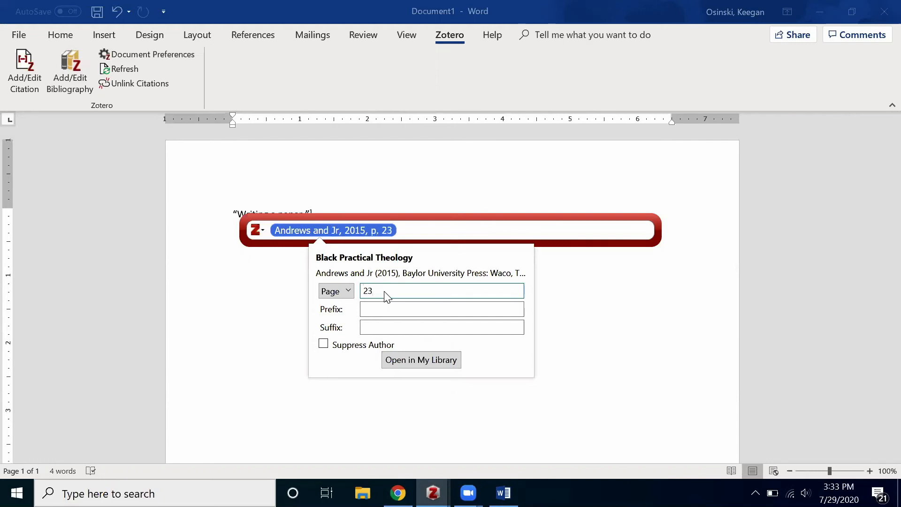
pyautogui.press('Return')
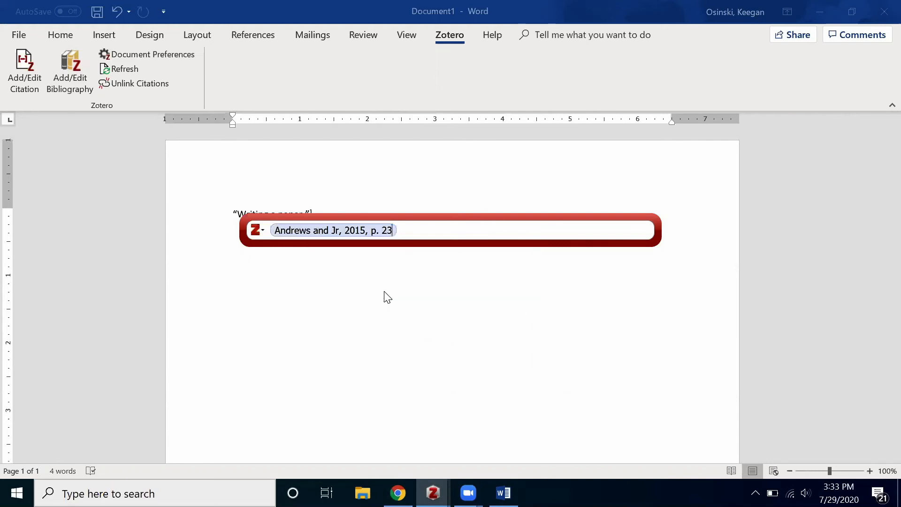
pyautogui.press('Return')
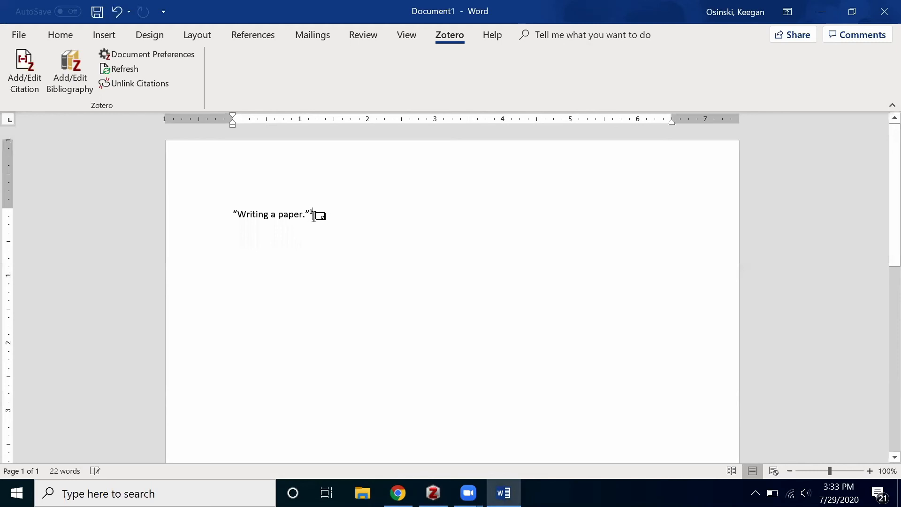
pyautogui.scroll(-10, 315, 216)
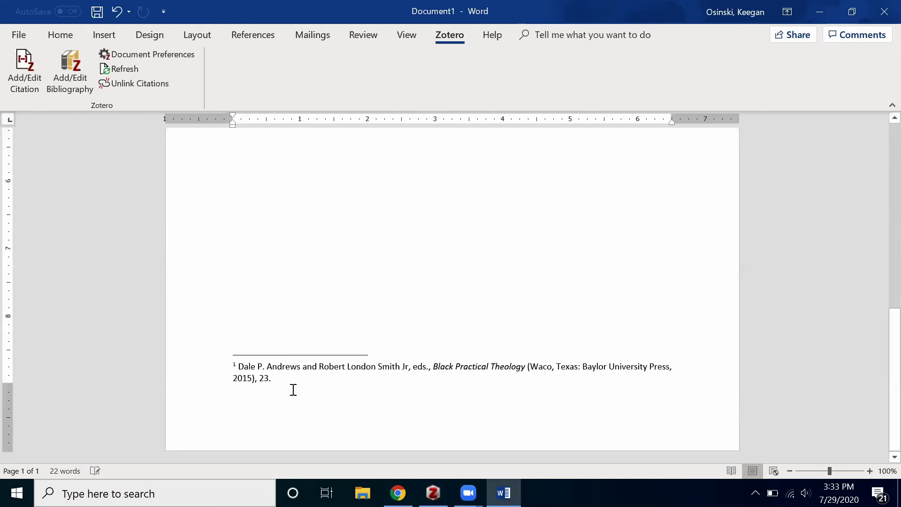
pyautogui.tripleClick(294, 371)
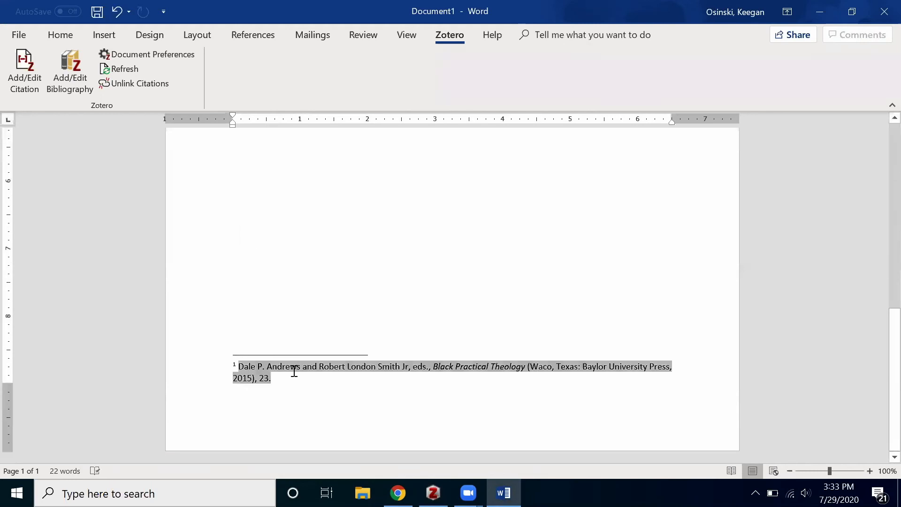
# Add a second paragraph reading “cite again.” in quotation marks below the first line
pyautogui.scroll(12, 312, 201)
pyautogui.click(320, 146)
pyautogui.press('Return')
pyautogui.write('"cite again."')
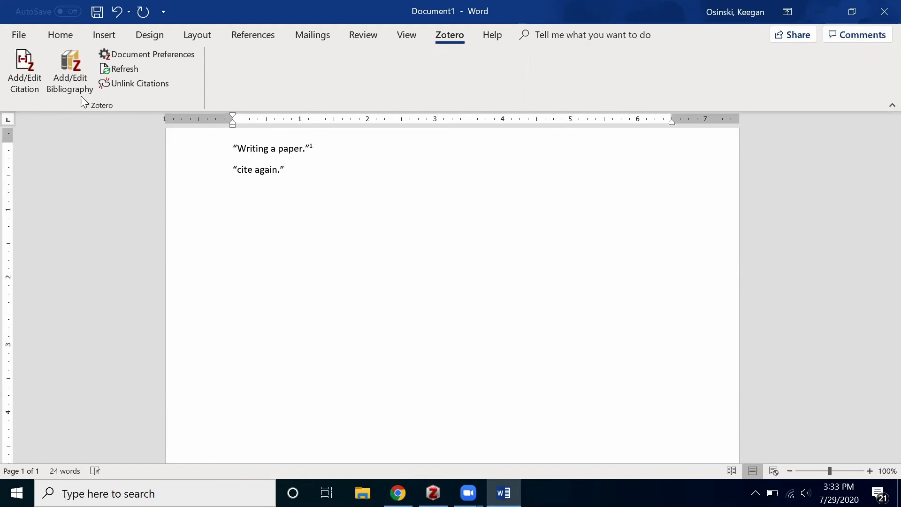
# Insert a Zotero footnote after “cite again.” for the already cited Black Practical Theology, page 56, and check the resulting note
pyautogui.click(34, 73)
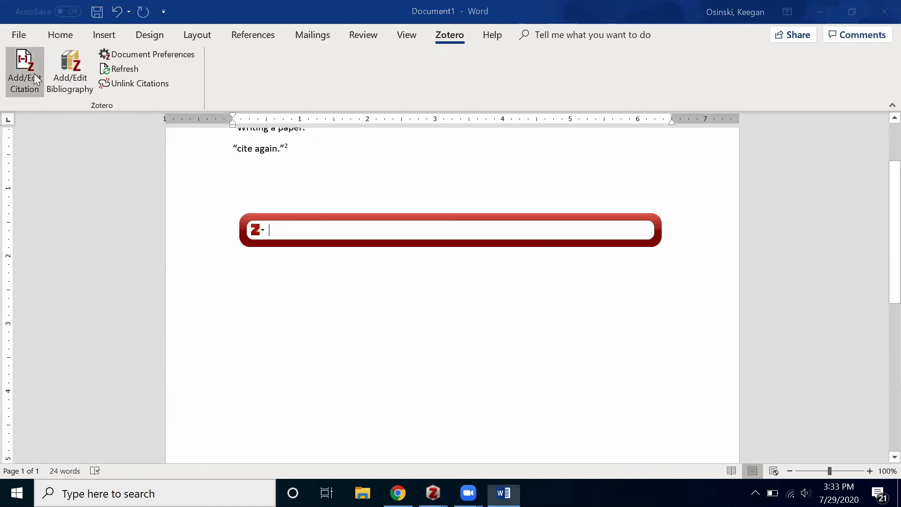
pyautogui.write('black pracit')
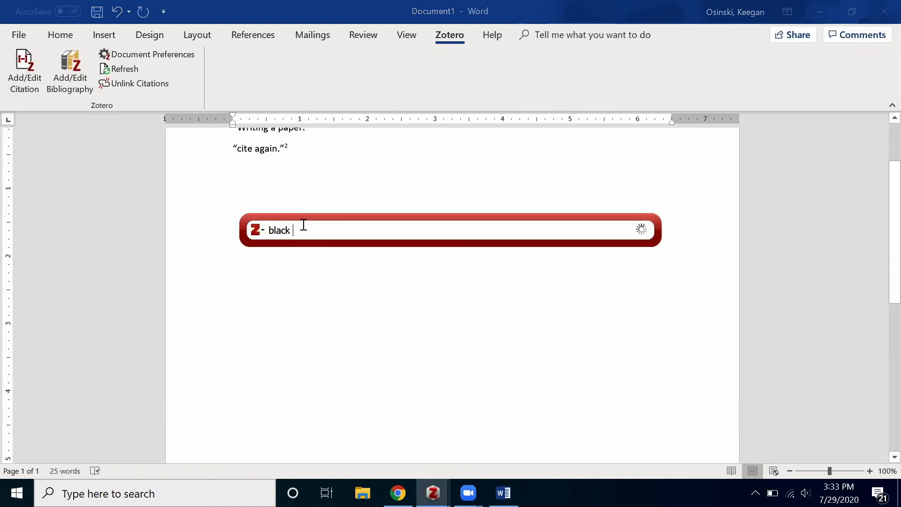
pyautogui.press('BackSpace')
pyautogui.press('BackSpace')
pyautogui.write('tical')
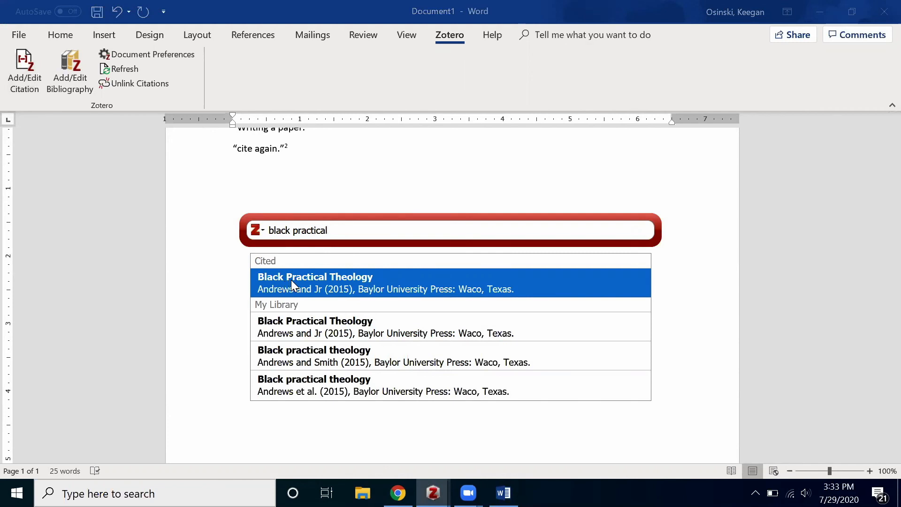
pyautogui.click(291, 280)
pyautogui.click(301, 229)
pyautogui.click(373, 289)
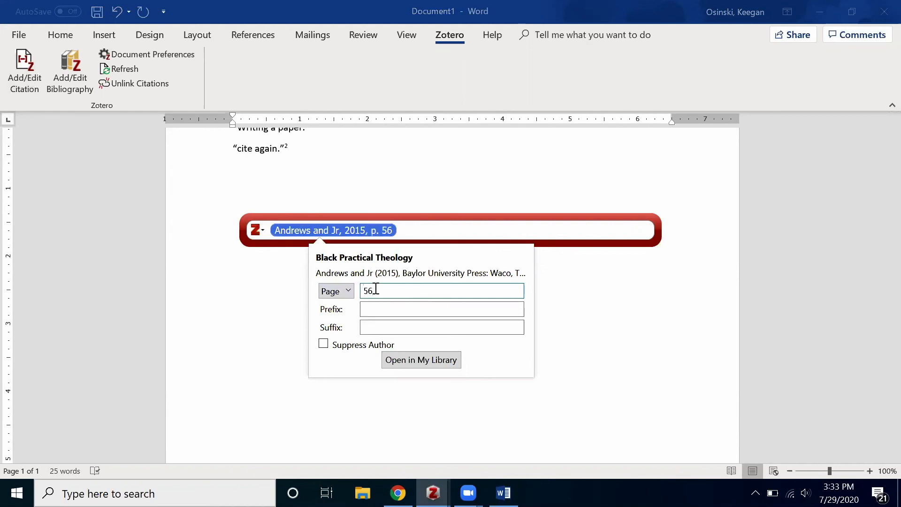
pyautogui.press('Return')
pyautogui.press('Return')
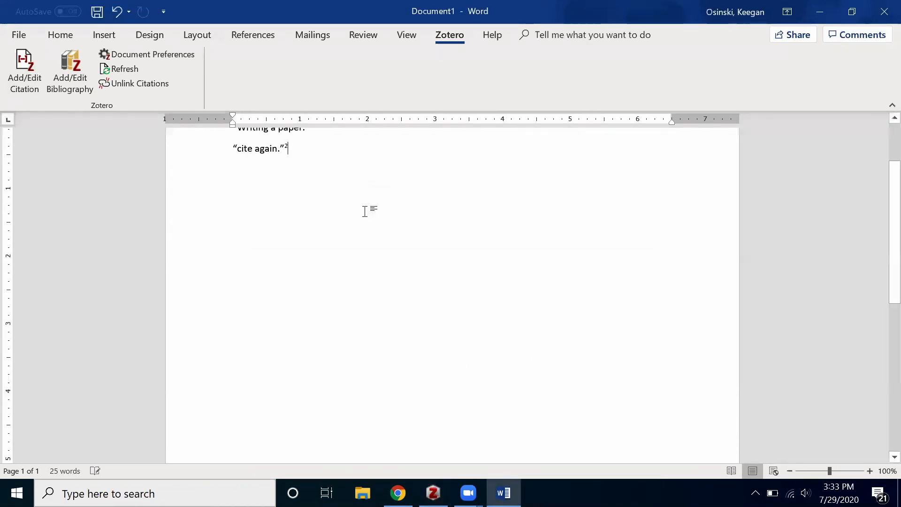
pyautogui.scroll(-10, 359, 197)
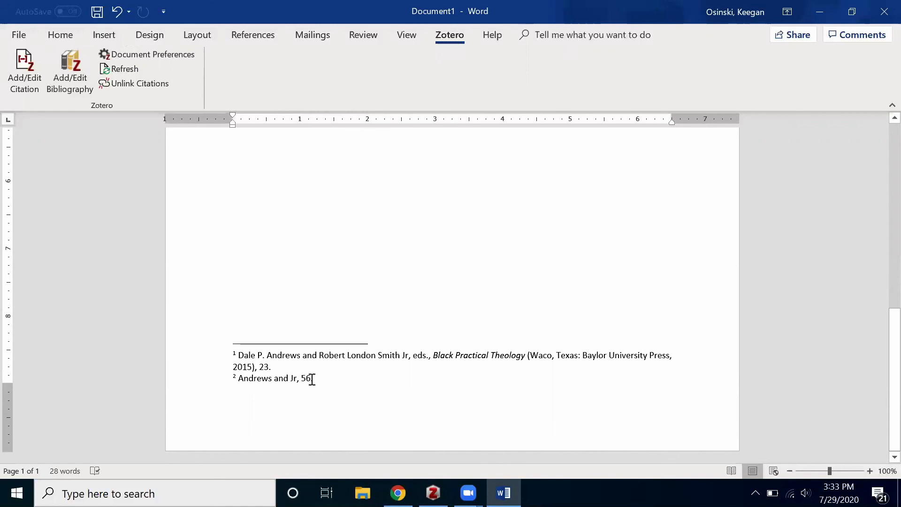
# Add a third paragraph reading “One more” in quotation marks below “cite again.”
pyautogui.scroll(10, 311, 377)
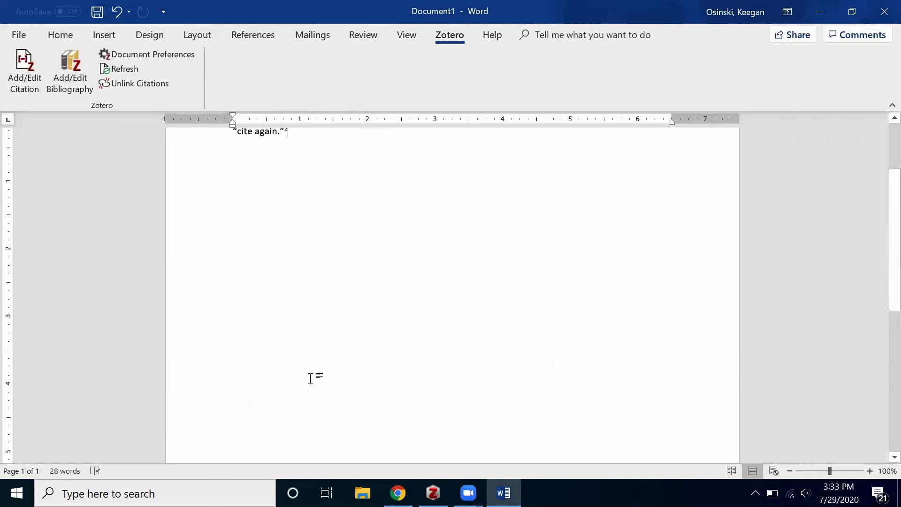
pyautogui.press('Return')
pyautogui.write('"One more"')
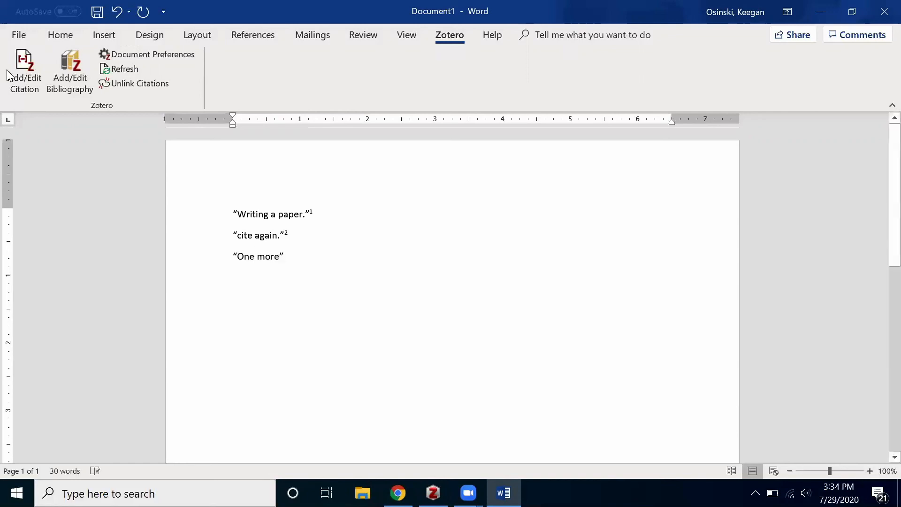
# Insert a Zotero footnote after “One more” citing Indecent Theology by Althaus-Reid (2001), page 34, and check the note at the page's foot
pyautogui.click(8, 69)
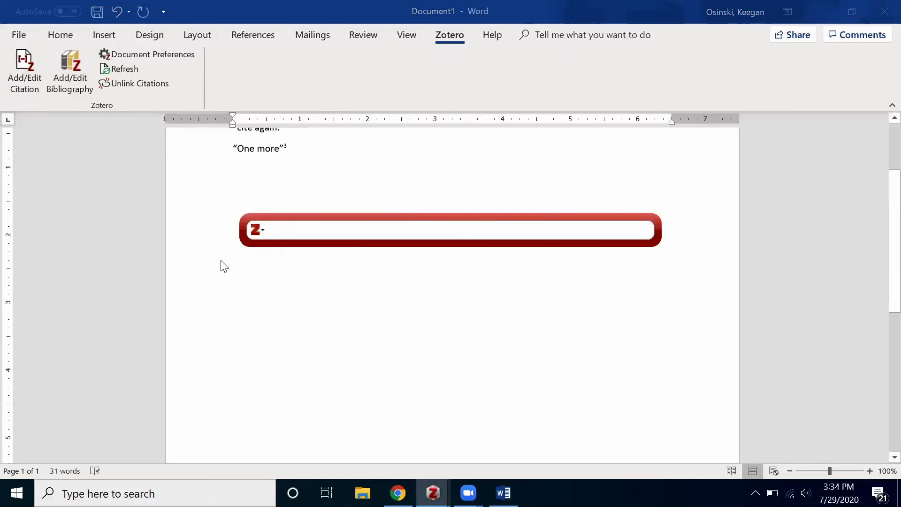
pyautogui.write('althaus')
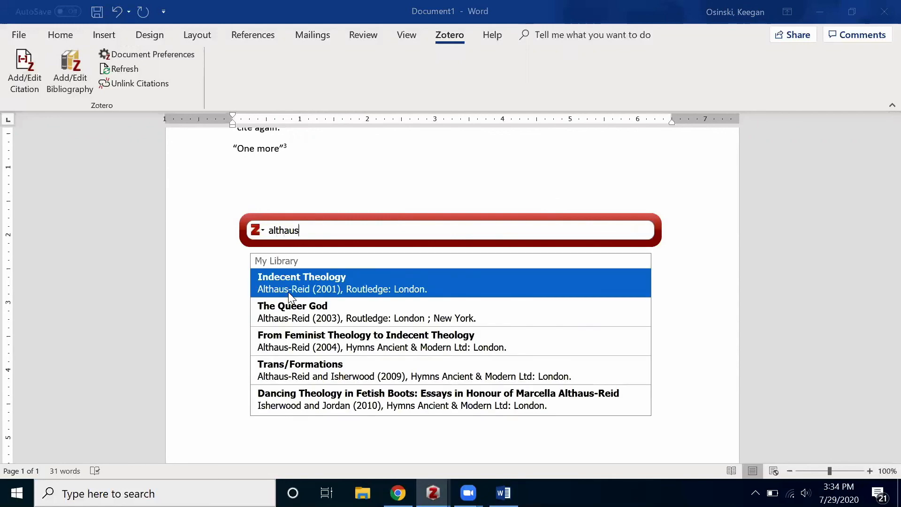
pyautogui.click(288, 292)
pyautogui.click(307, 230)
pyautogui.click(376, 293)
pyautogui.write('34')
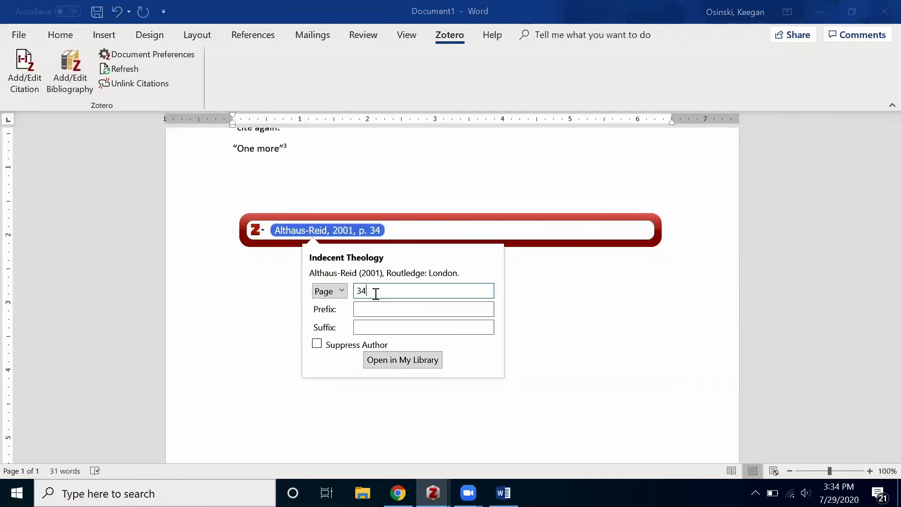
pyautogui.press('Return')
pyautogui.press('Return')
pyautogui.scroll(-10, 350, 213)
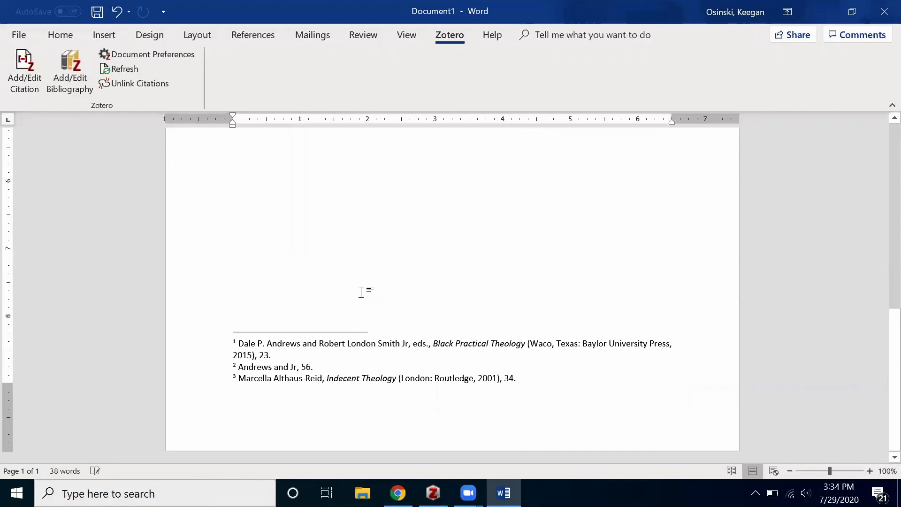
# Insert a Zotero bibliography of the cited works on the line below “One more”
pyautogui.scroll(10, 361, 292)
pyautogui.hotkey('ctrl', 'z')
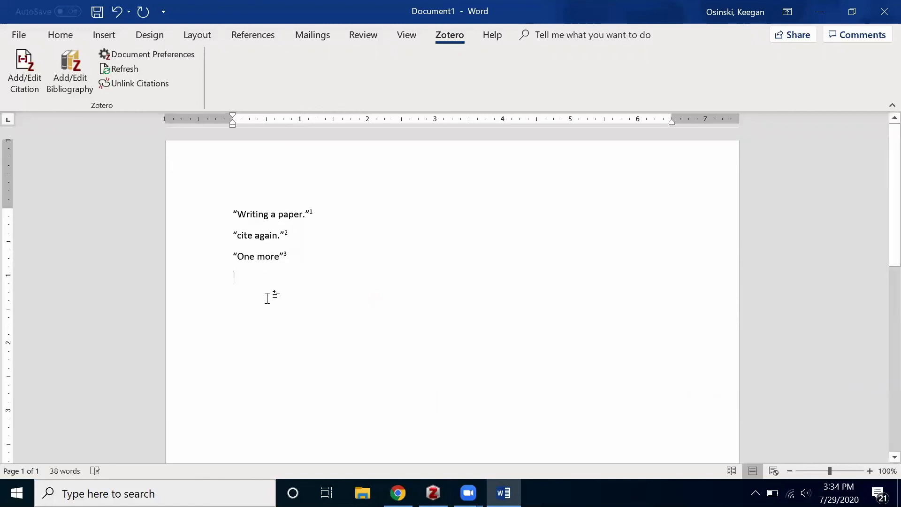
pyautogui.click(70, 77)
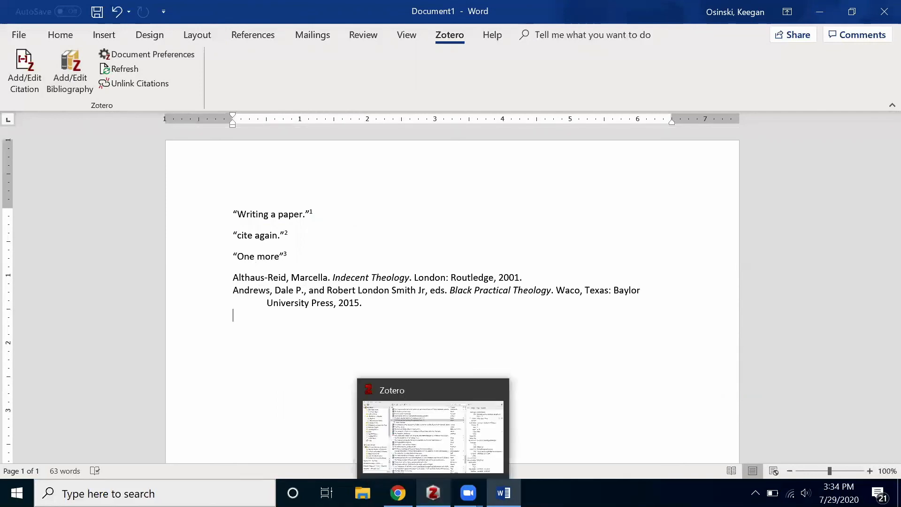
# Switch to the Zotero library window and bring up the Zoom meeting controls
pyautogui.click(432, 493)
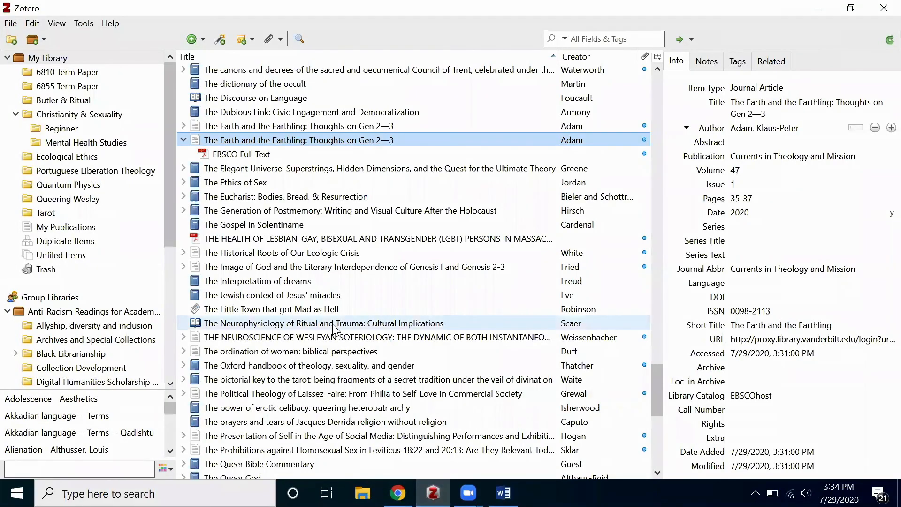
pyautogui.click(469, 492)
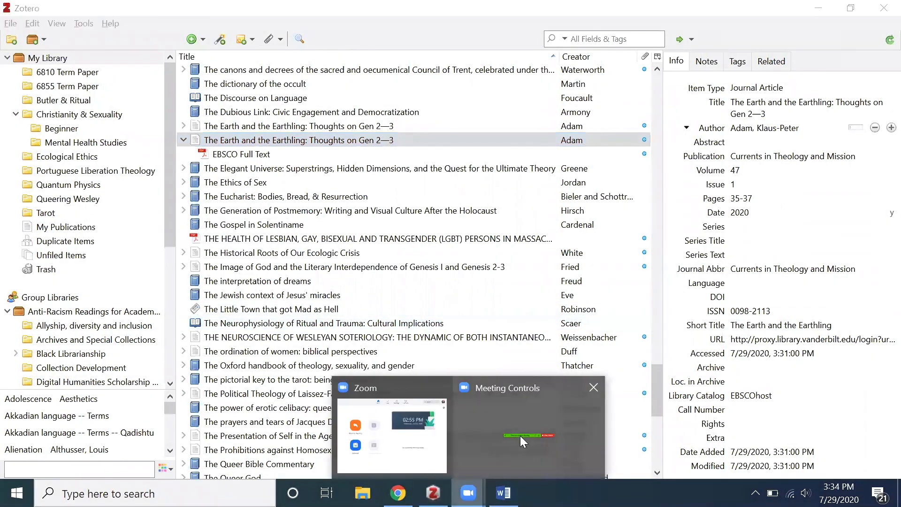
pyautogui.click(521, 436)
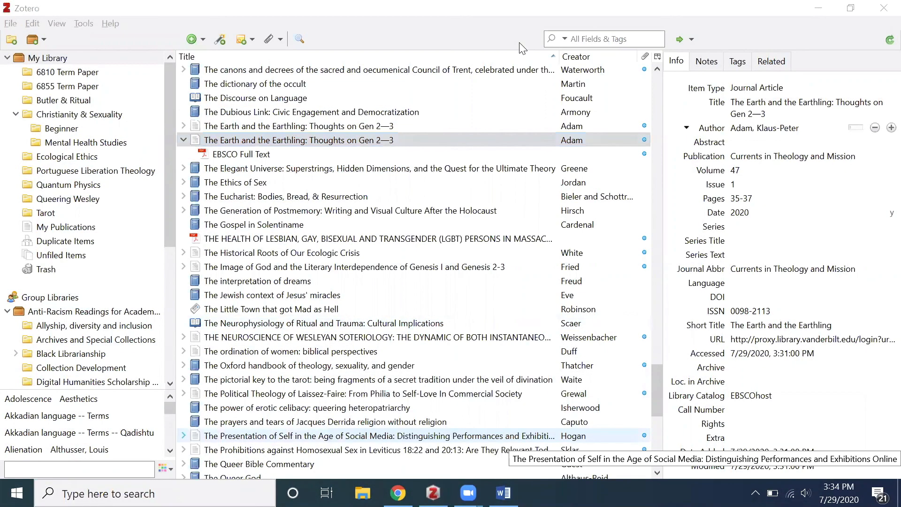